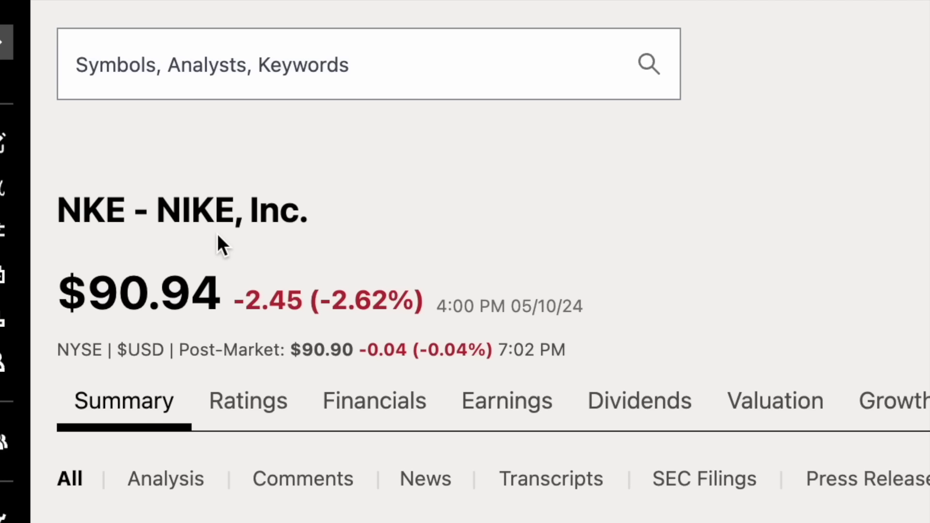
Step: Highlight the NKE ticker and $90.94 price, and toggle the price chart between YTD and 1 year
left_click_drag(55, 212, 135, 213)
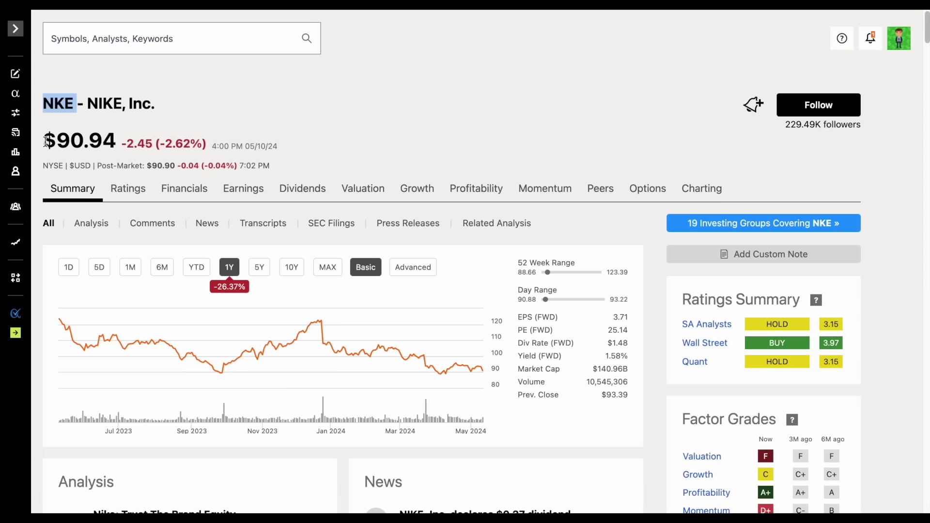
left_click_drag(59, 293, 253, 285)
left_click(279, 104)
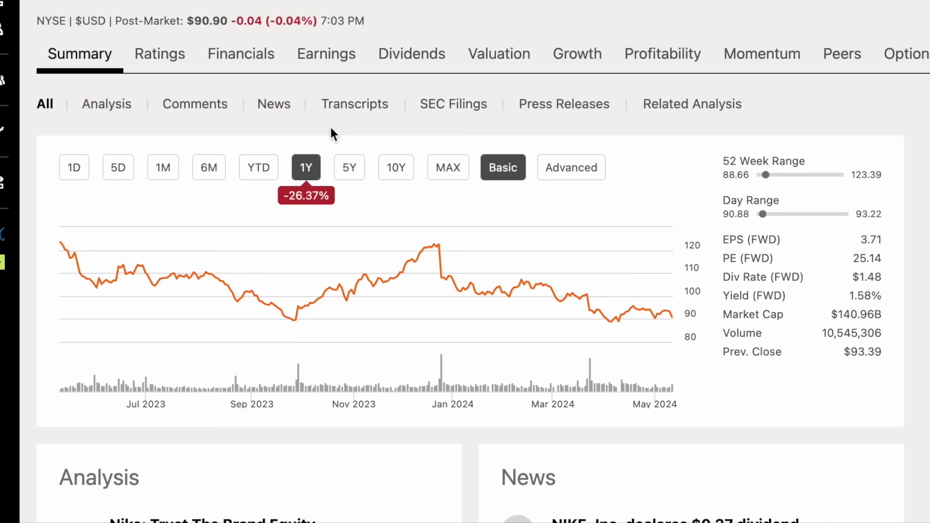
left_click(259, 167)
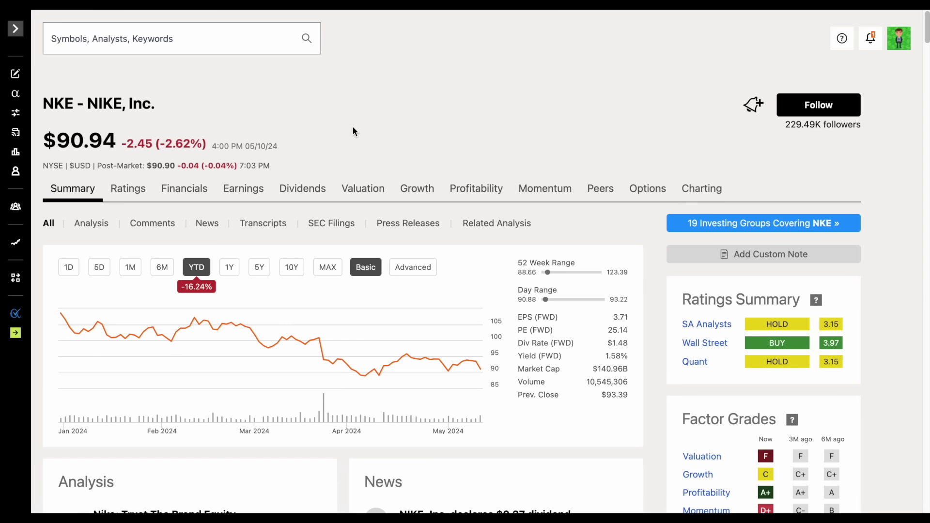
left_click(233, 266)
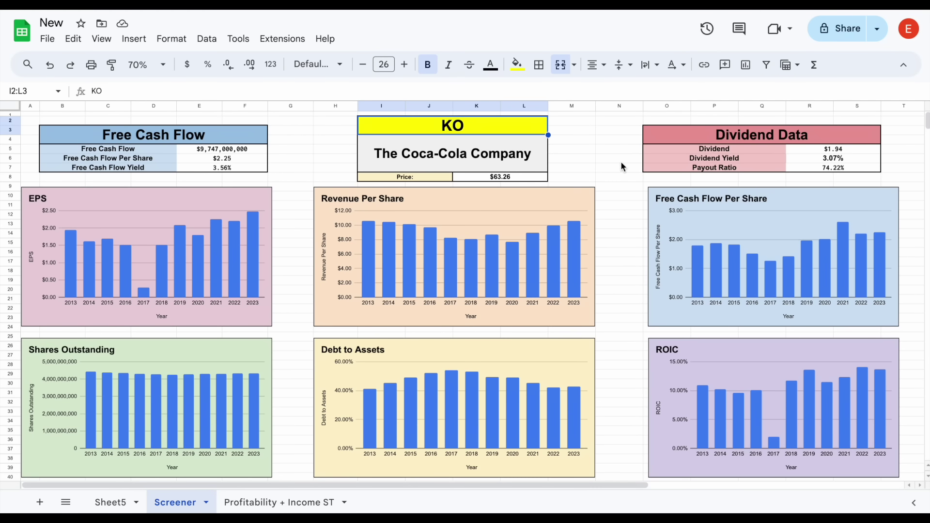
Step: Show the Tickerdata extension and commit the Microsoft TICKERDATALIVE dividend formula in B36
left_click(621, 161)
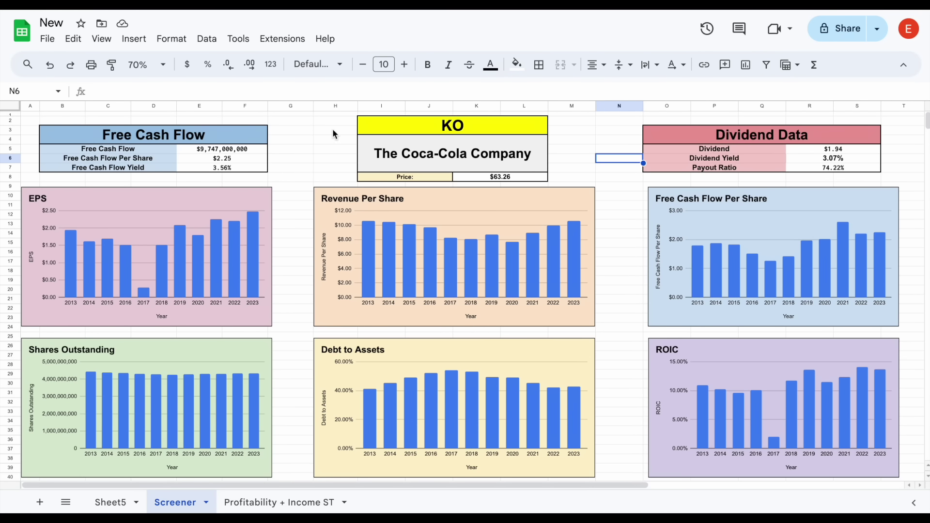
left_click(286, 40)
mouse_move(337, 193)
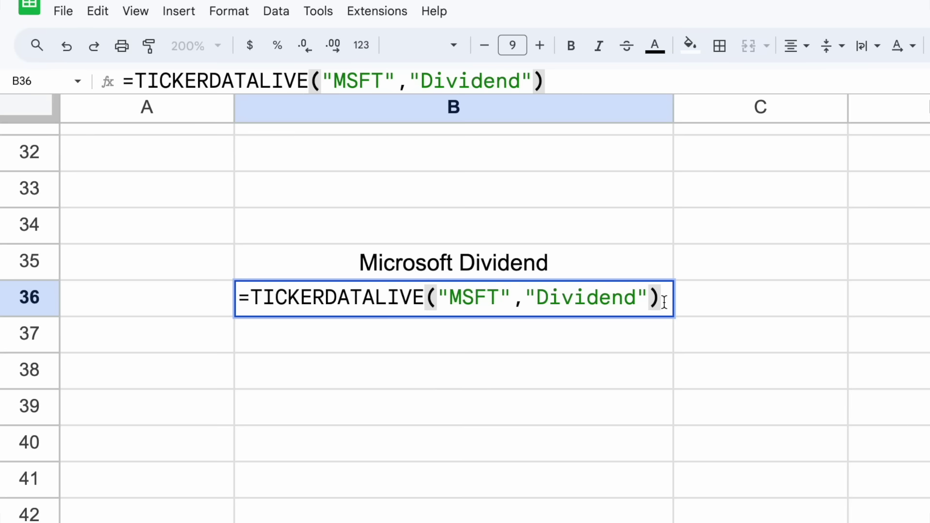
key("Return")
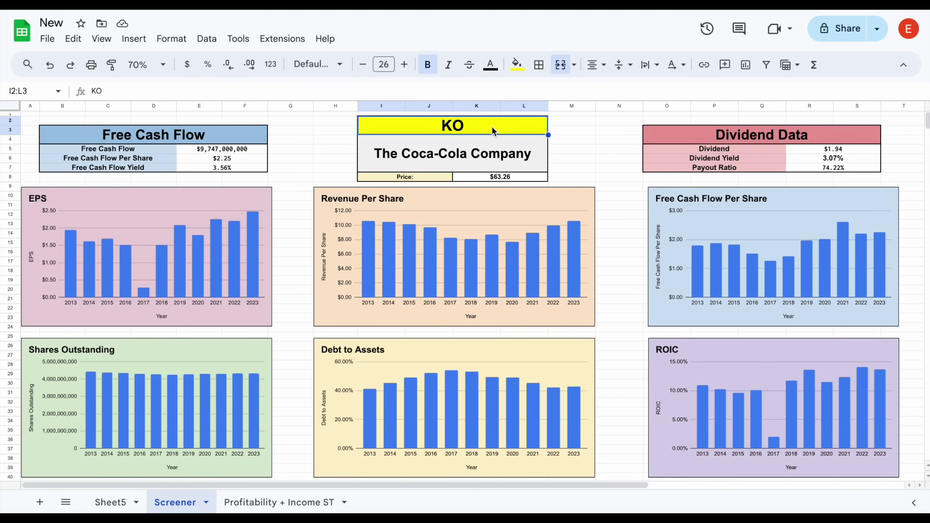
Step: Enter NKE as the Screener ticker and inspect the Revenue and Free Cash Flow Per Share charts
type("NKE")
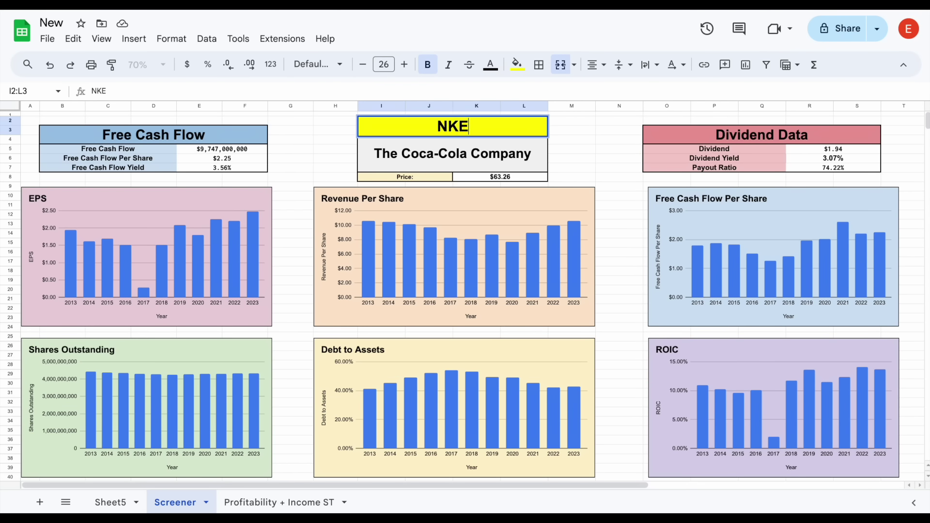
key("Return")
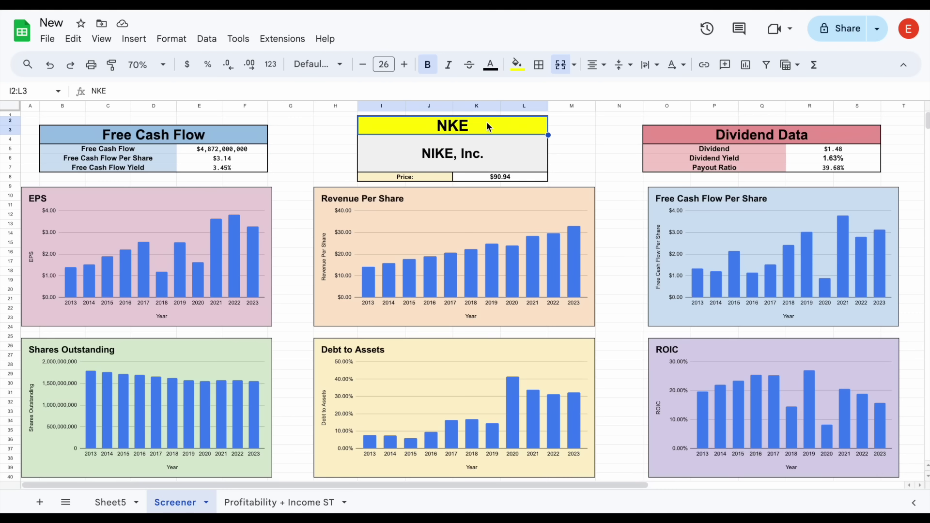
left_click(388, 262)
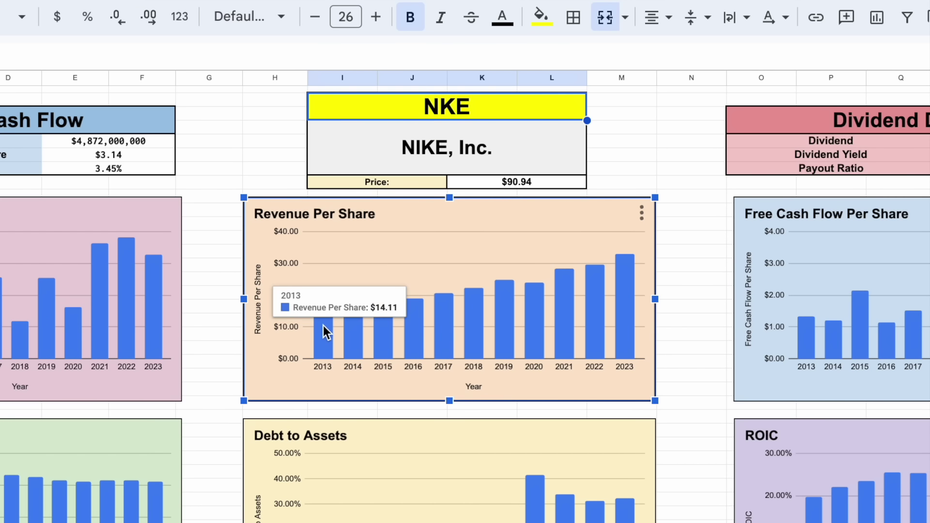
mouse_move(623, 274)
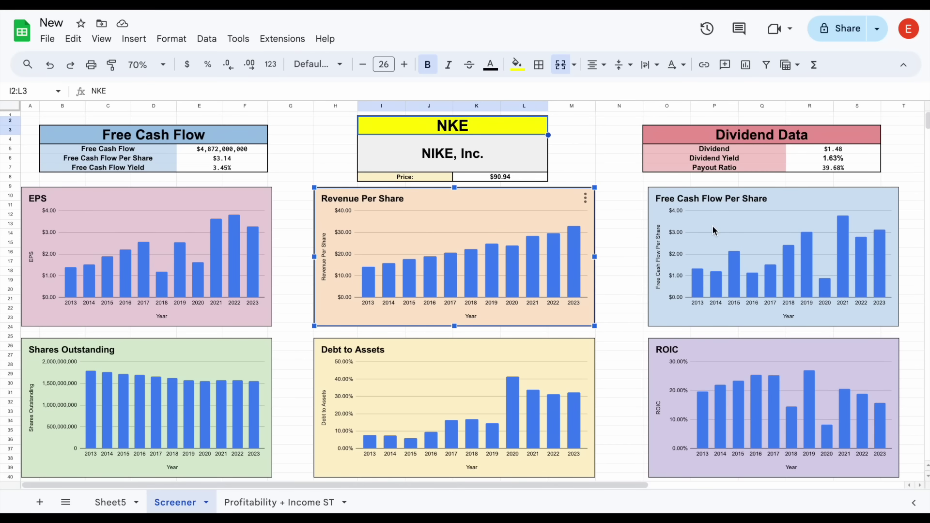
left_click(697, 276)
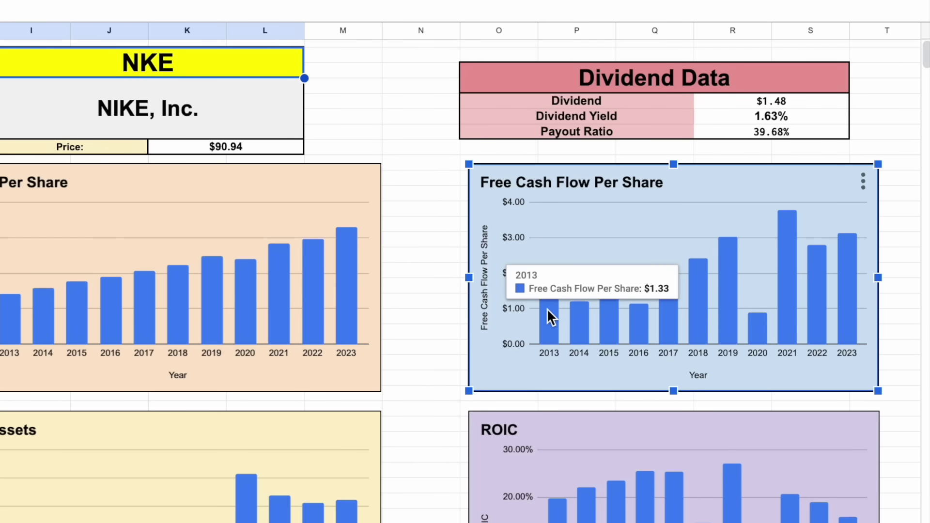
mouse_move(844, 252)
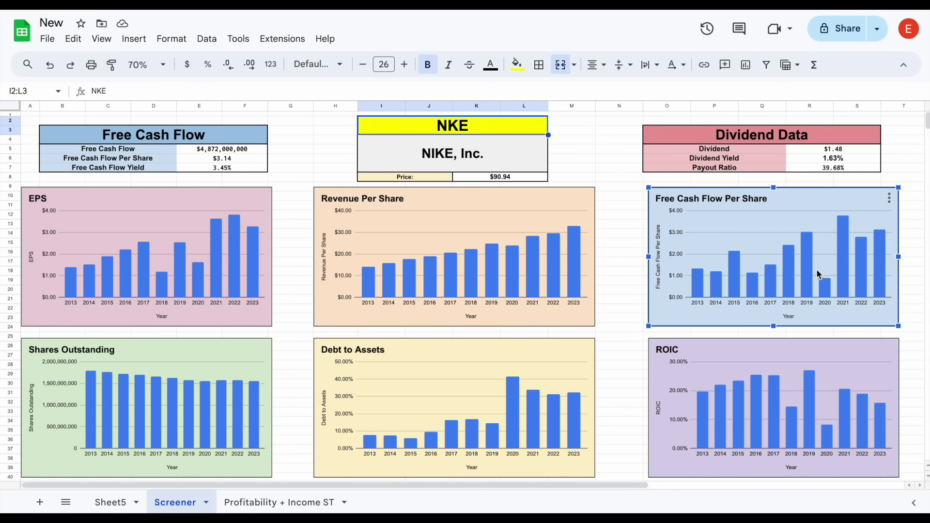
Step: Review the EPS, Shares Outstanding, Debt to Assets and ROIC charts for NKE
left_click(44, 299)
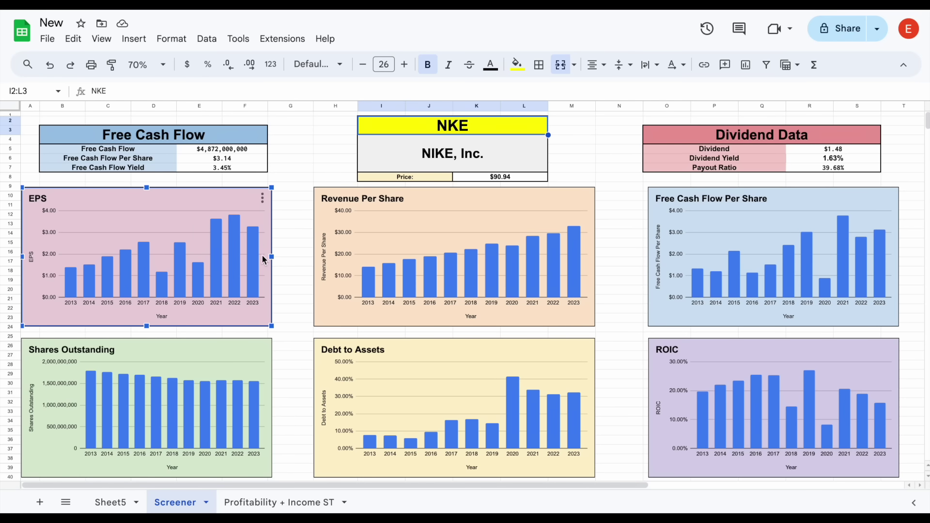
left_click(198, 366)
mouse_move(94, 376)
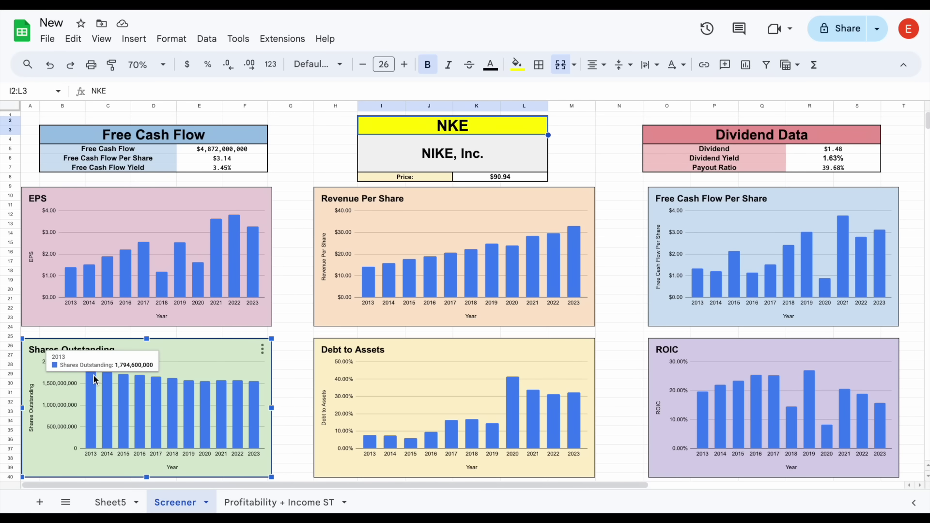
mouse_move(254, 386)
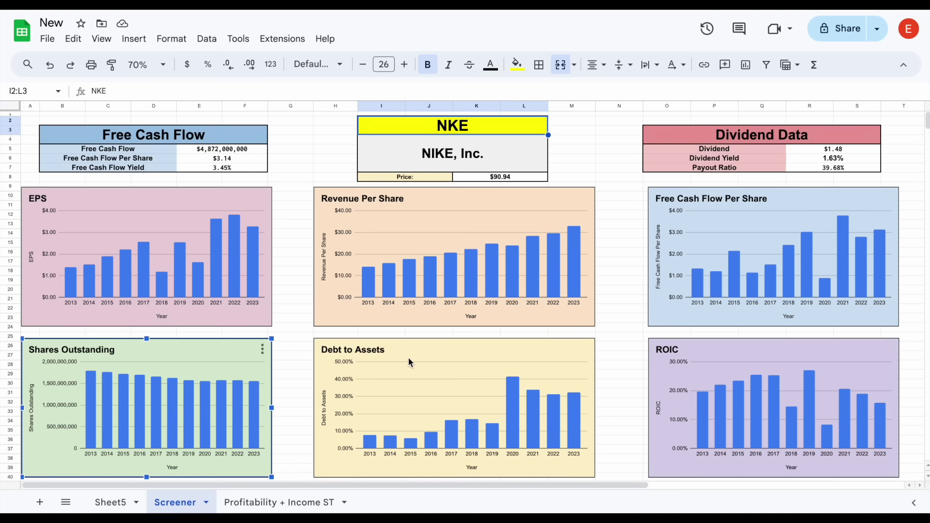
left_click(429, 371)
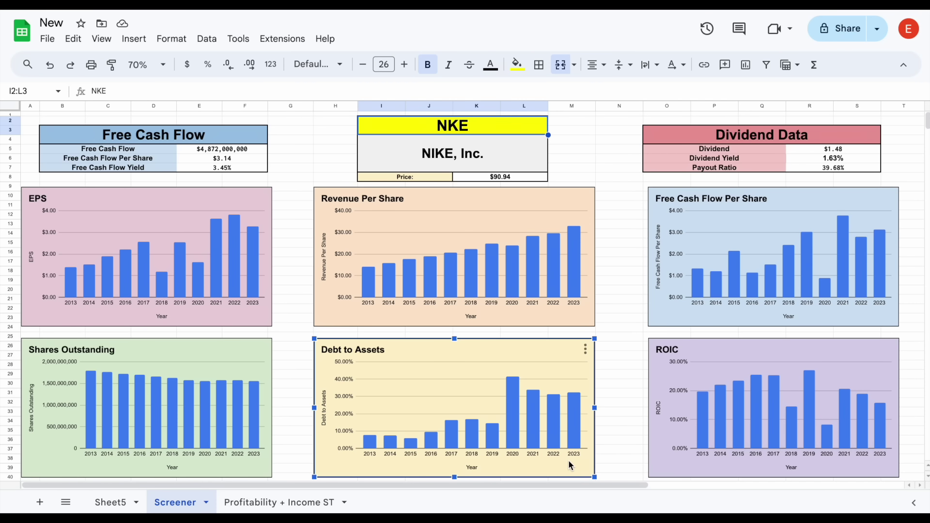
left_click(843, 383)
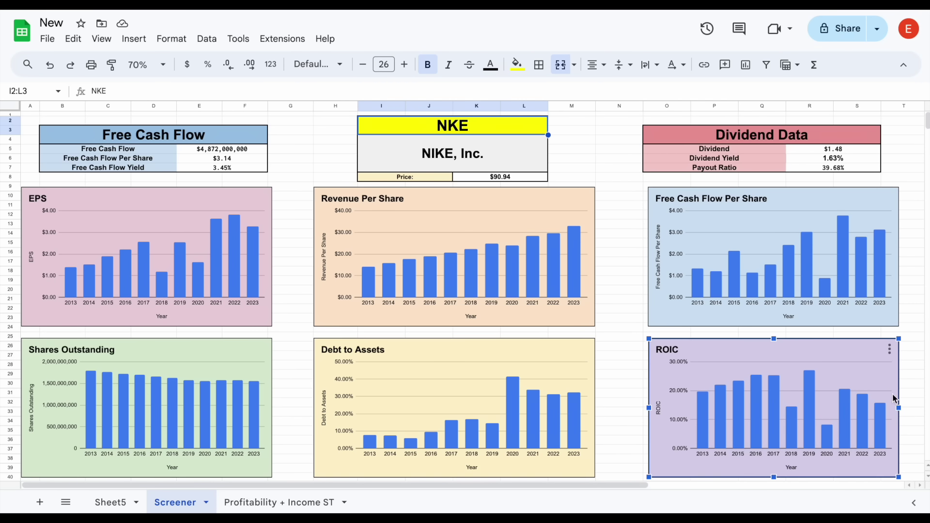
left_click(611, 152)
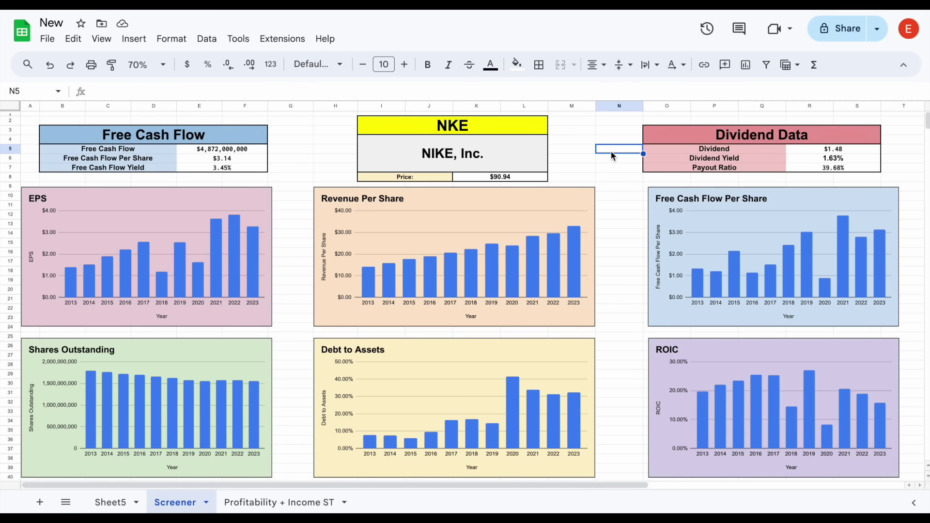
Step: Go to the Profitability + Income ST sheet and inspect the EPS and Revenue vs Cost of Revenue charts
left_click(276, 502)
left_click(174, 282)
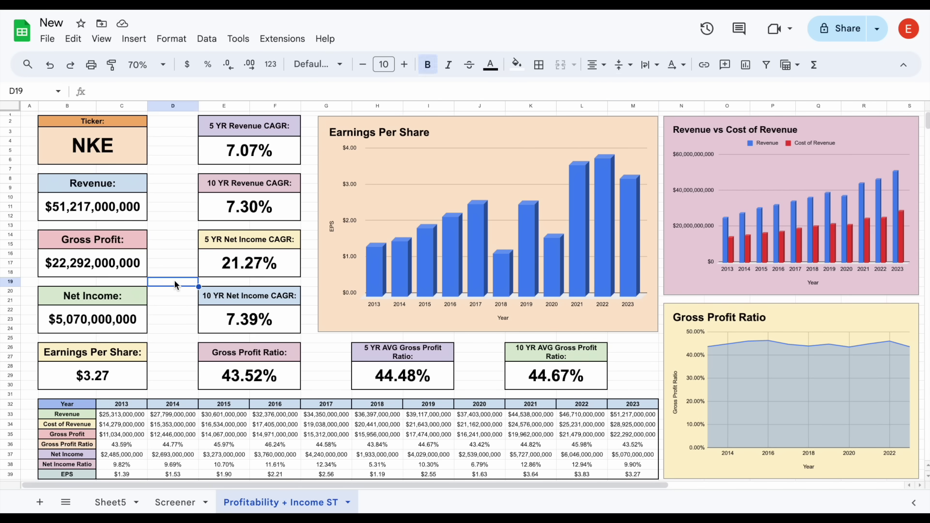
left_click(384, 278)
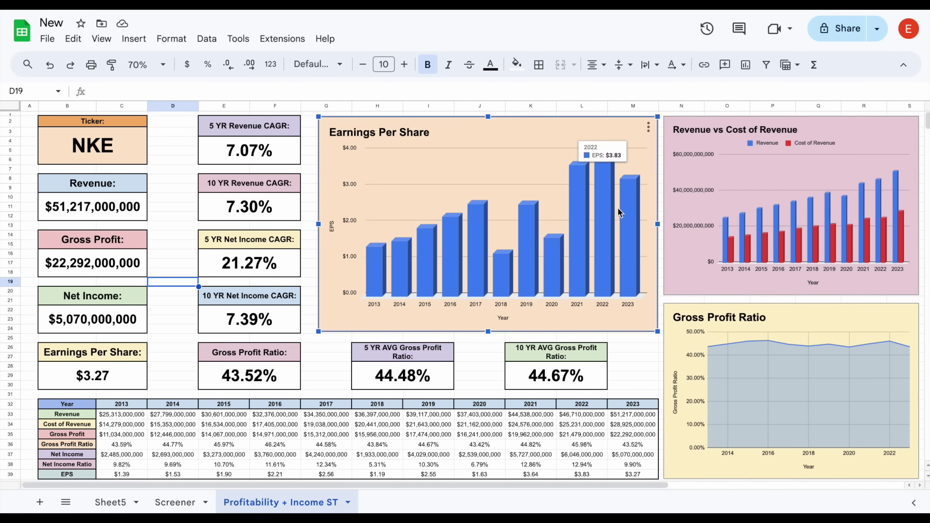
left_click(710, 244)
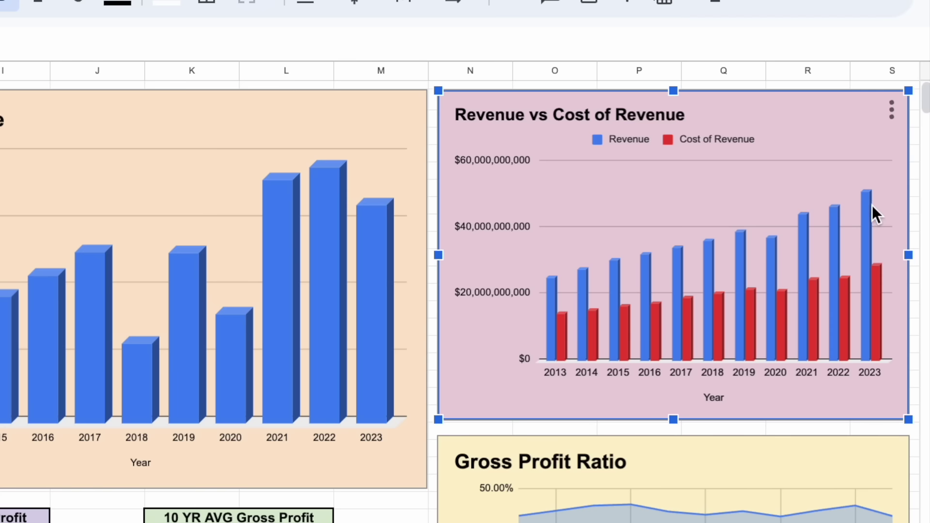
mouse_move(789, 205)
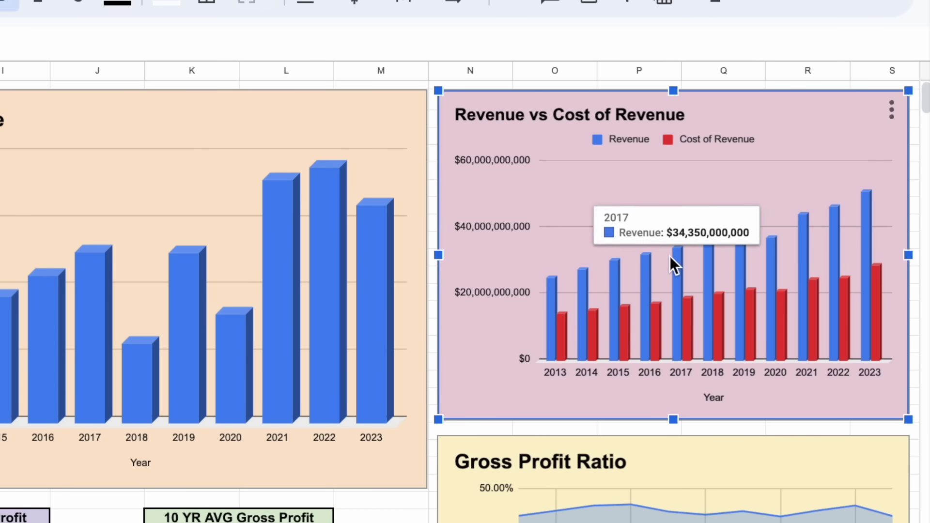
mouse_move(780, 301)
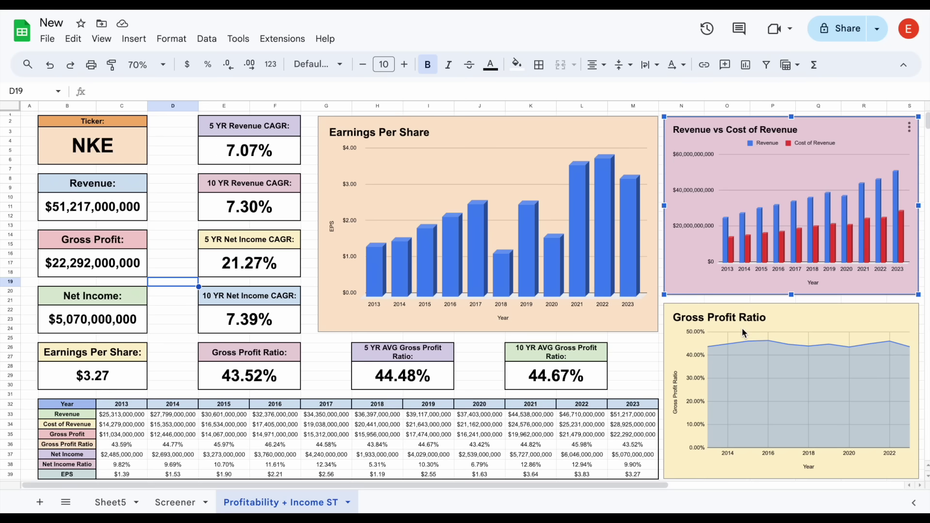
Step: Inspect the Gross Profit Ratio chart and its 10 YR AVG and yearly ratio formulas
left_click(506, 490)
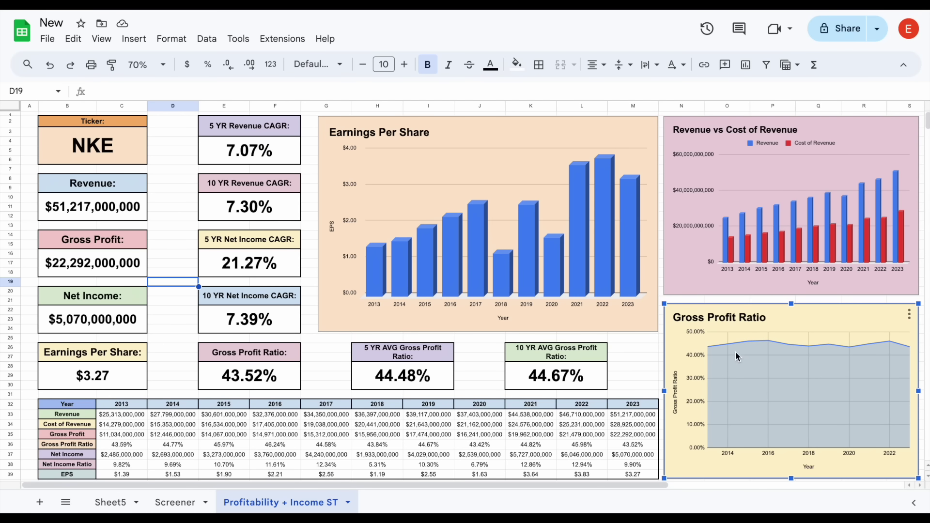
left_click(599, 375)
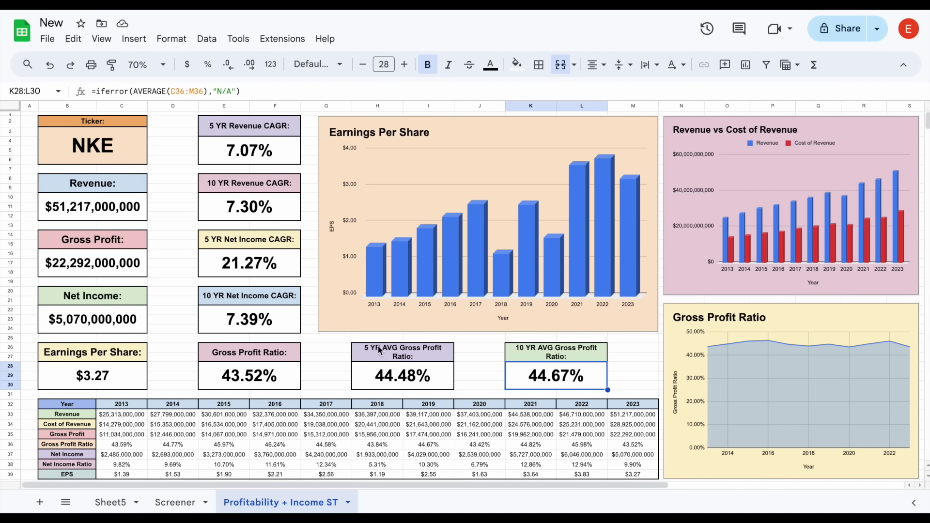
left_click(289, 378)
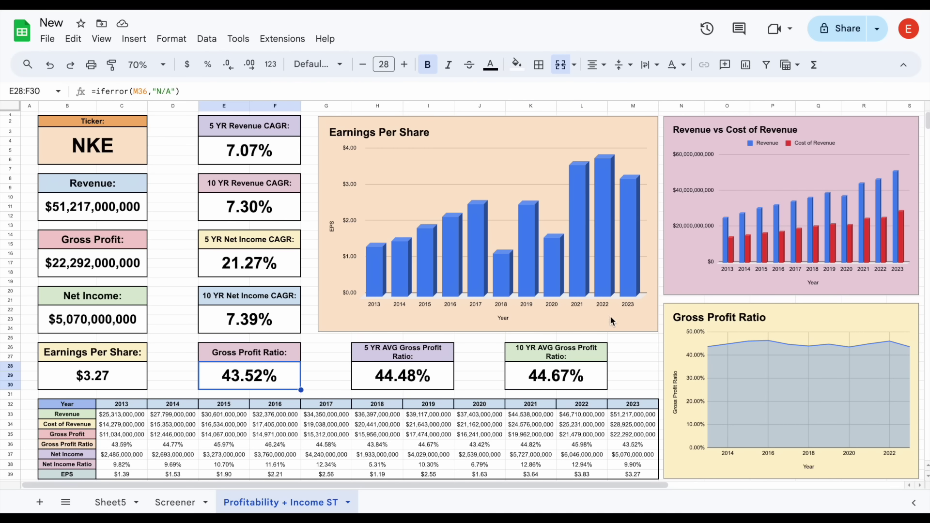
left_click(706, 333)
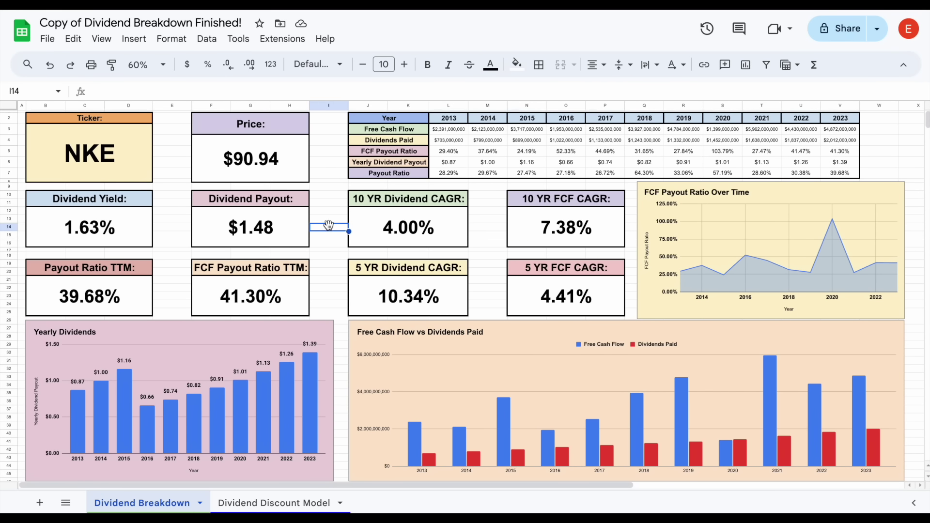
Step: Paste Adjusted Dividend figures over the Yearly Dividend Payout row
left_click(117, 155)
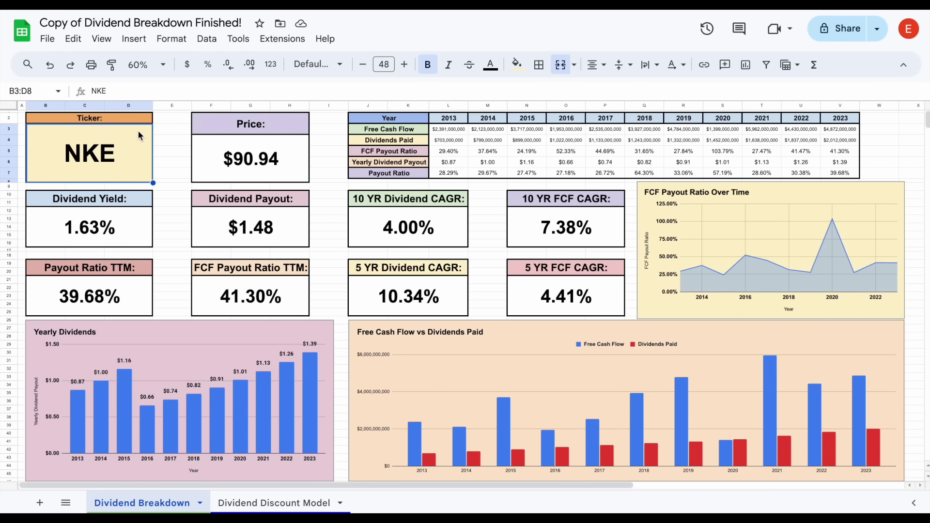
left_click(73, 382)
mouse_move(123, 423)
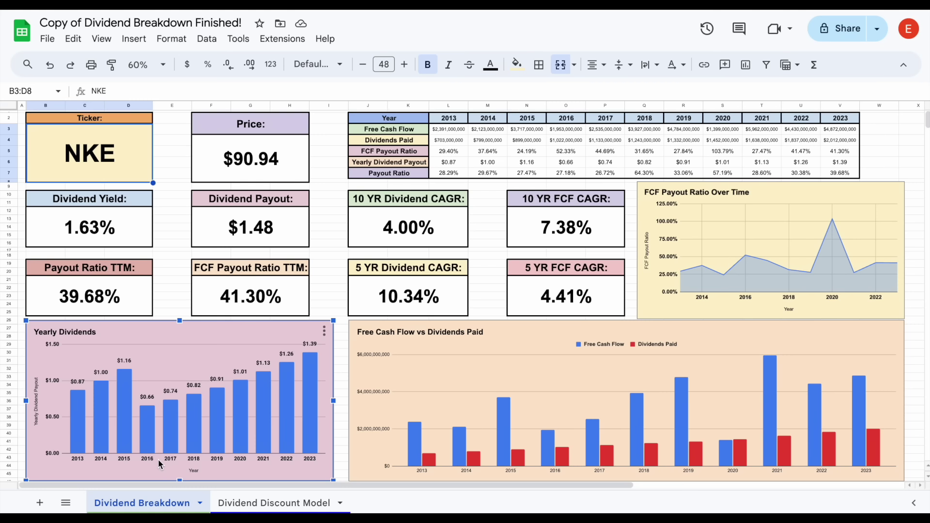
left_click(386, 165)
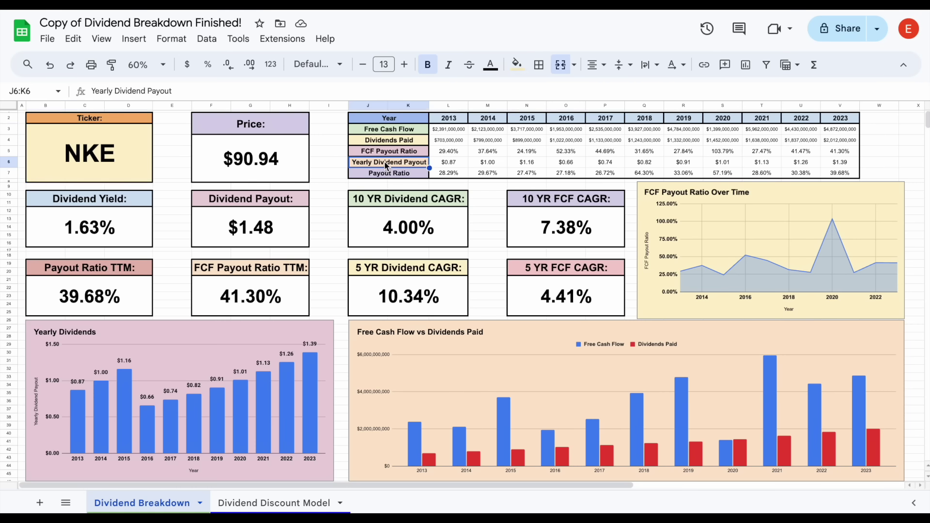
type("Adjusted Dividend")
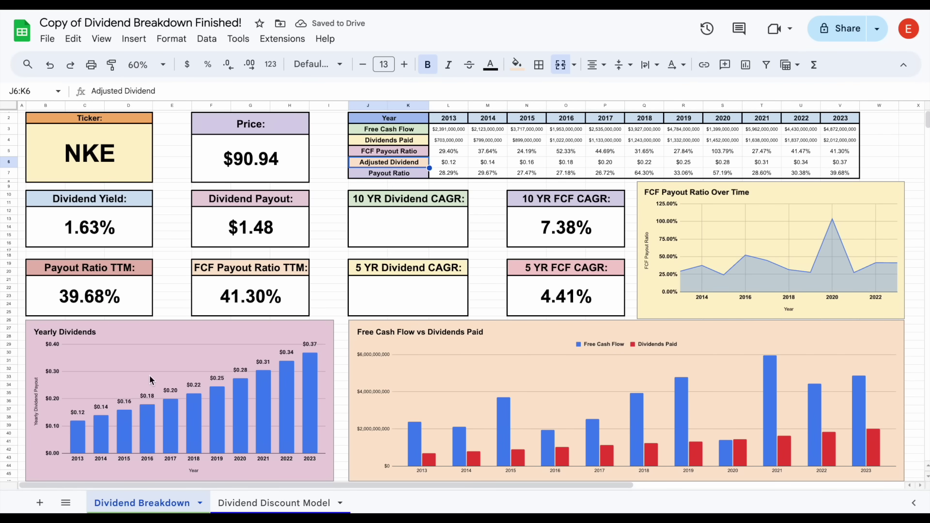
Step: Check the Yearly Dividends chart and the Dividend Yield, Payout Ratio TTM and FCF Payout Ratio formulas
left_click(130, 382)
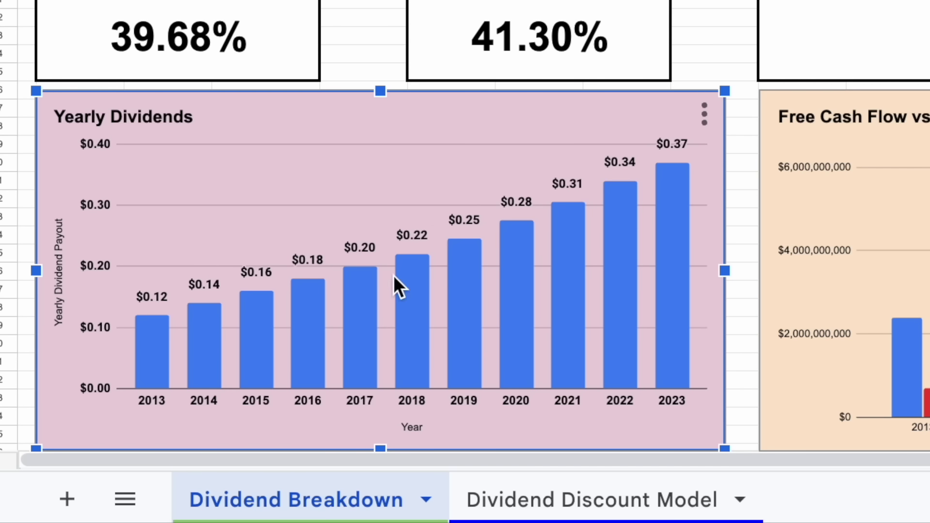
mouse_move(666, 188)
mouse_move(147, 351)
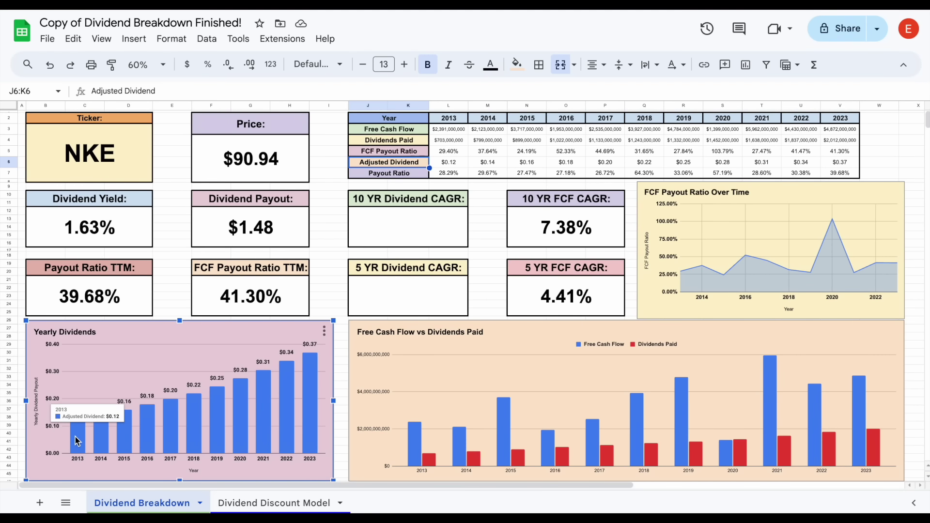
mouse_move(312, 379)
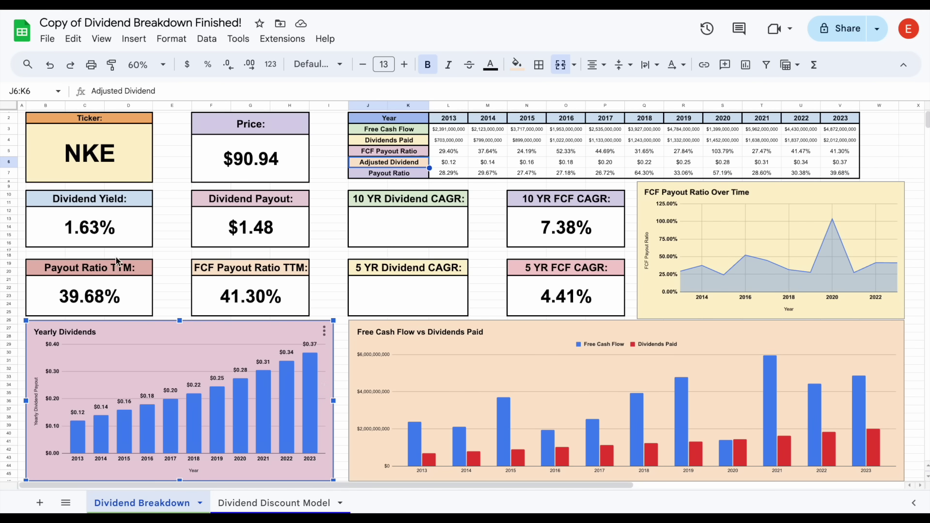
left_click(124, 228)
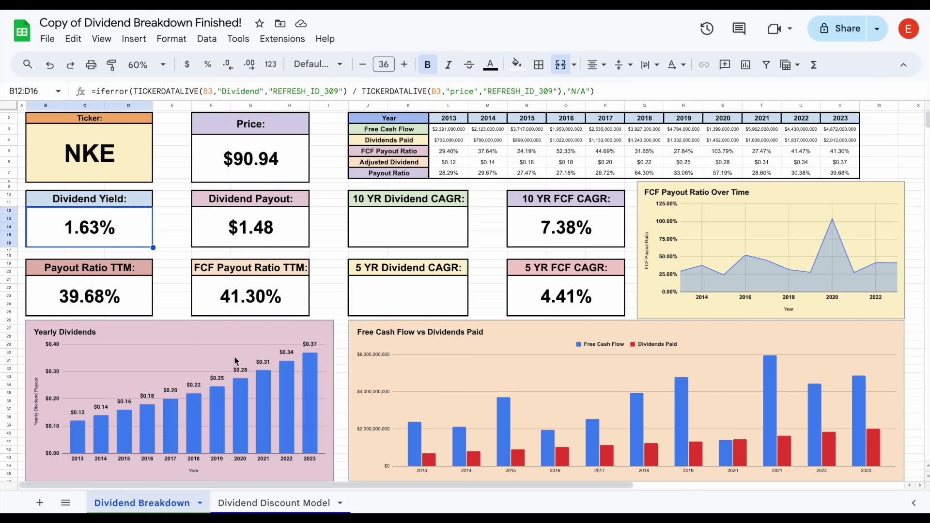
key("Down")
key("Down")
key("Down")
key("Down")
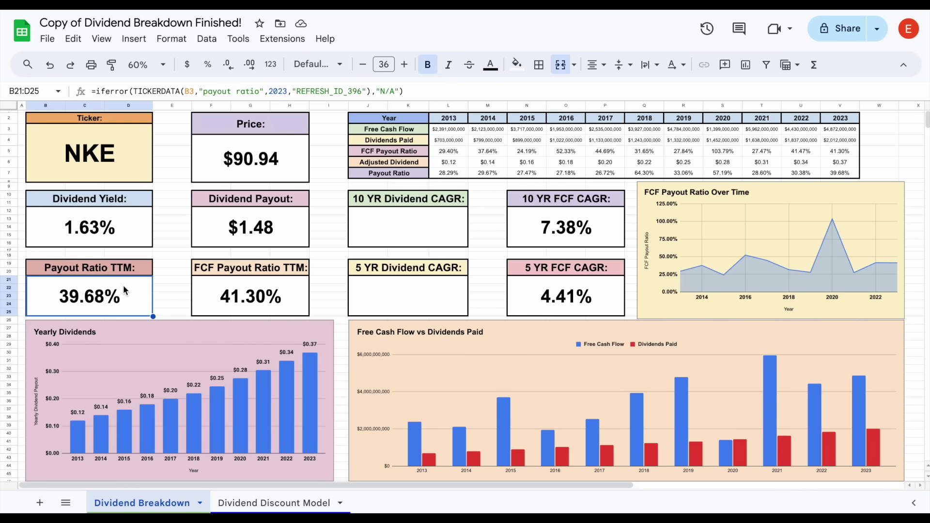
left_click(252, 305)
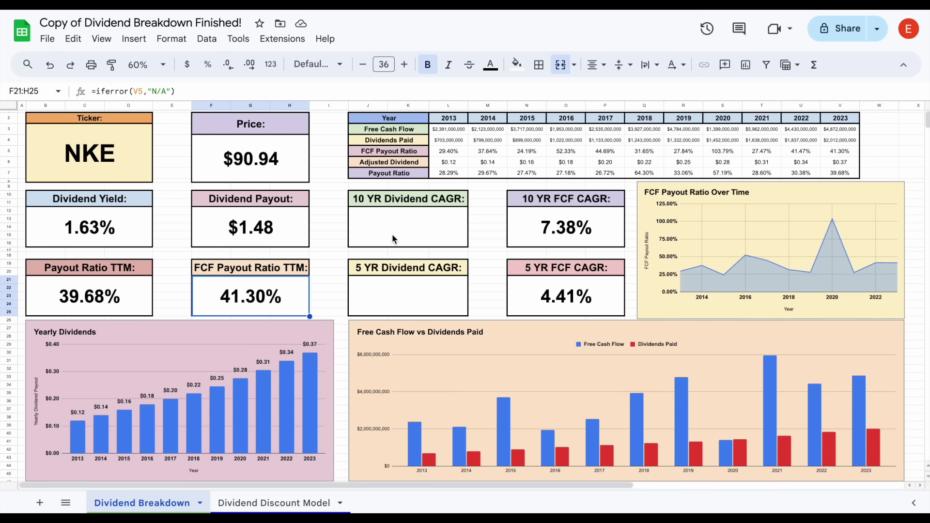
left_click(729, 208)
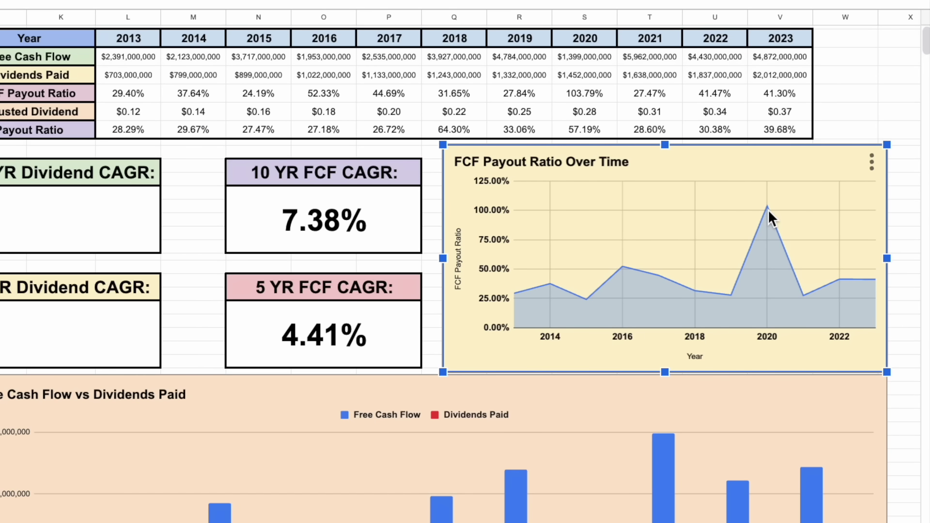
mouse_move(769, 208)
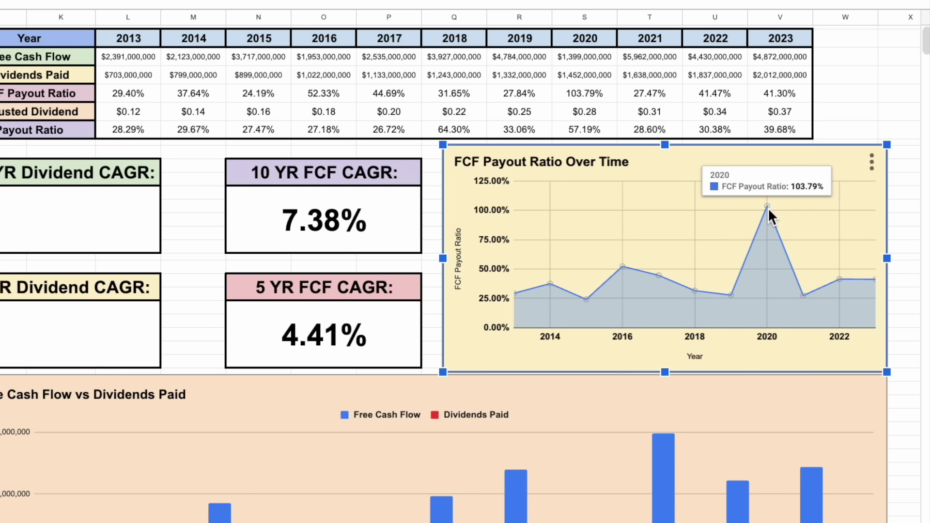
mouse_move(875, 279)
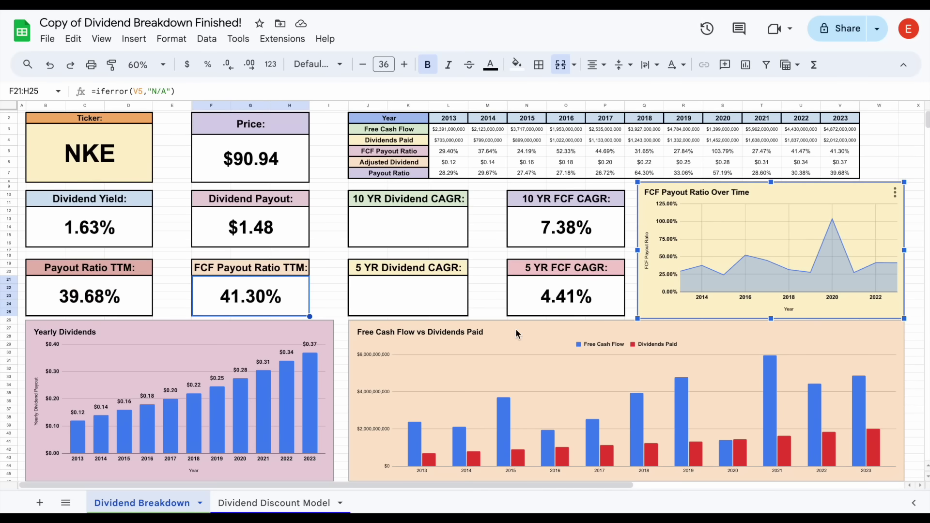
left_click(135, 434)
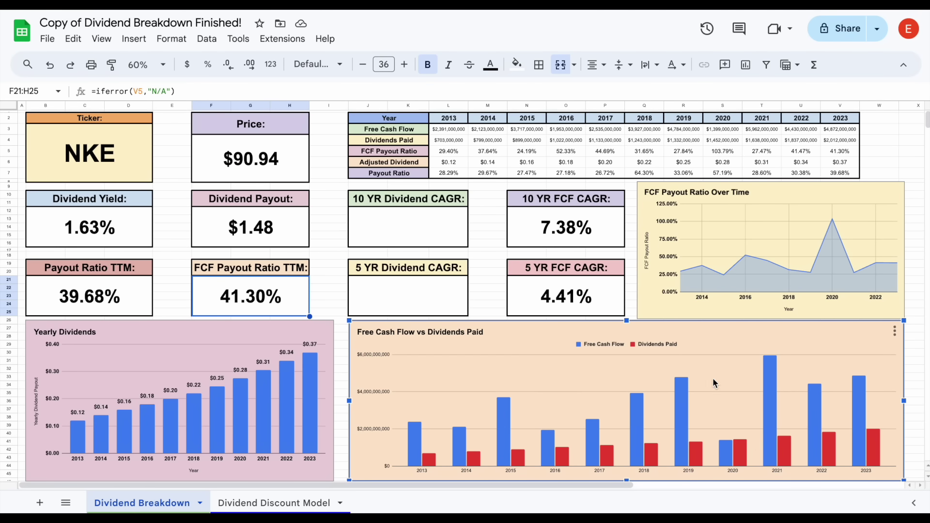
left_click(599, 233)
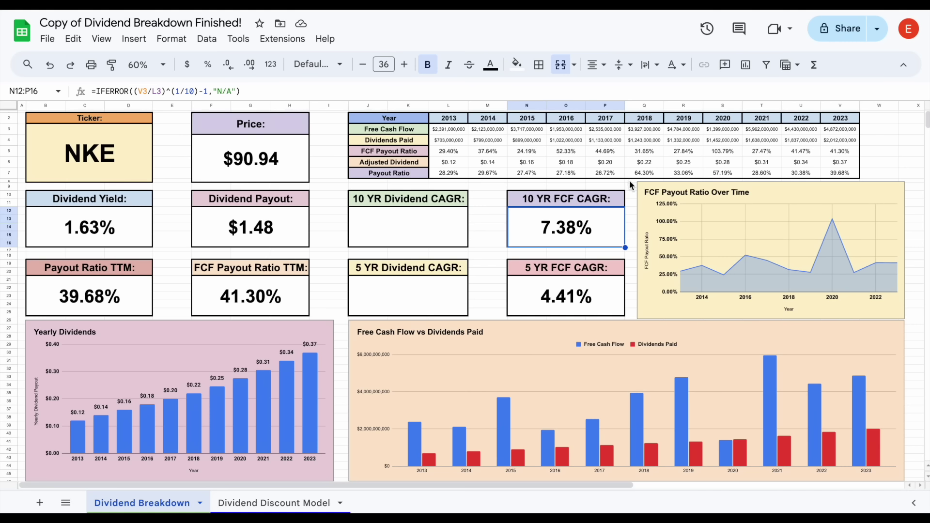
left_click(610, 275)
left_click(602, 297)
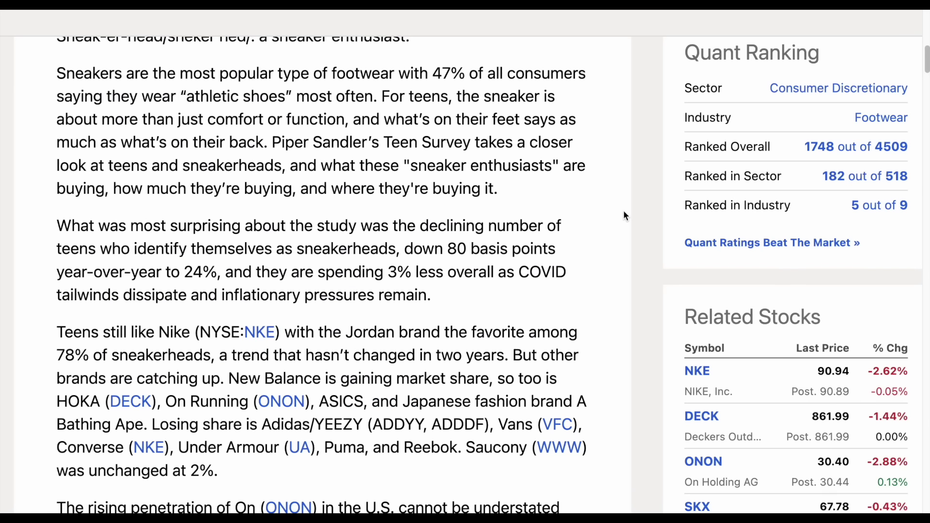
Step: Highlight the survey's declining numbers, 80 basis point drop, 24% figure and 3% lower spending
left_click_drag(561, 226, 419, 226)
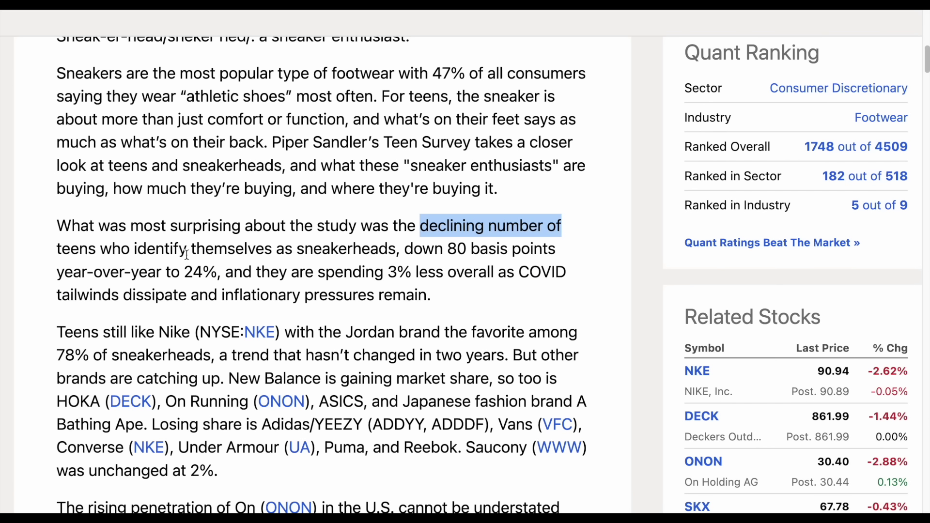
left_click_drag(188, 248, 548, 249)
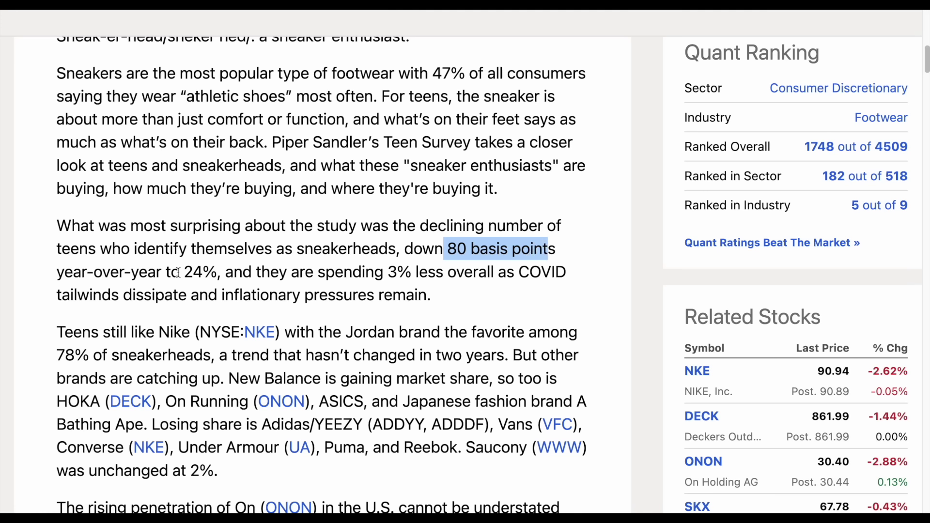
left_click_drag(179, 272, 218, 272)
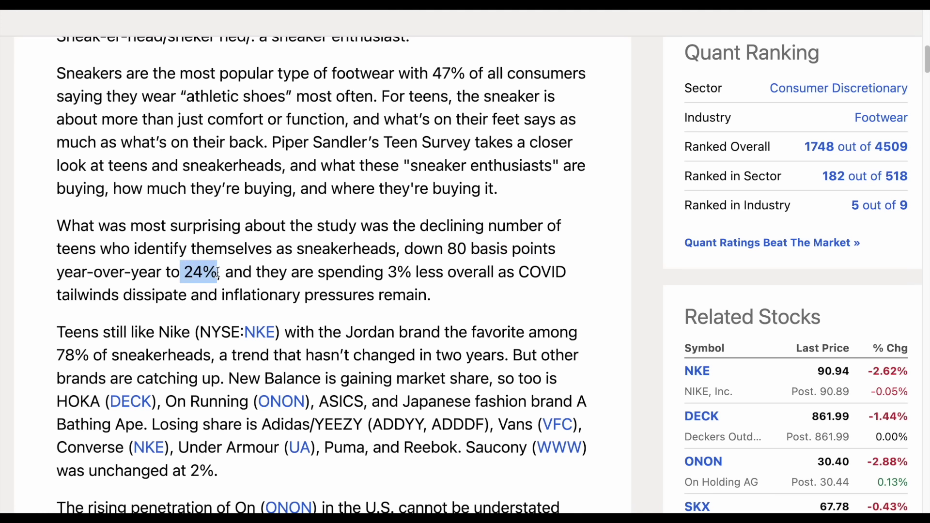
left_click_drag(317, 272, 493, 273)
left_click(551, 274)
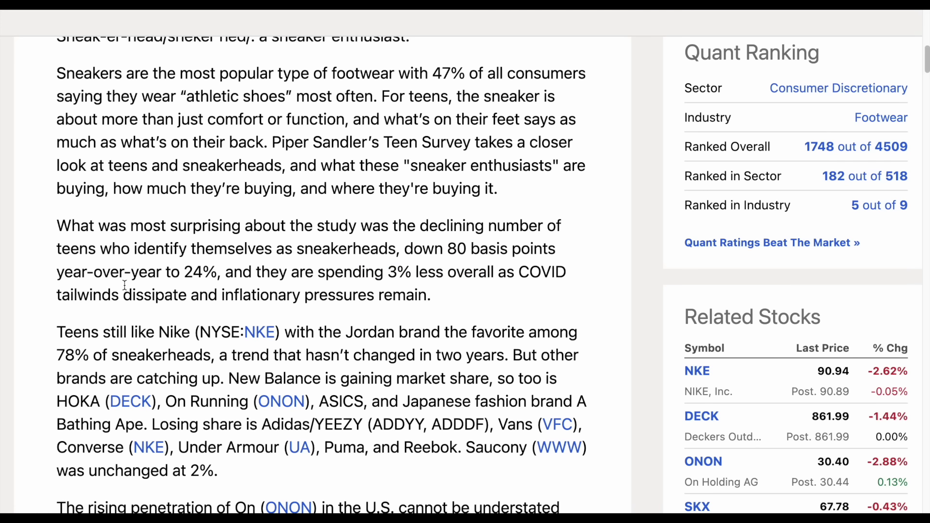
Step: Highlight inflationary pressures and New Balance, On Running and ASICS gaining market share
left_click_drag(221, 297, 424, 303)
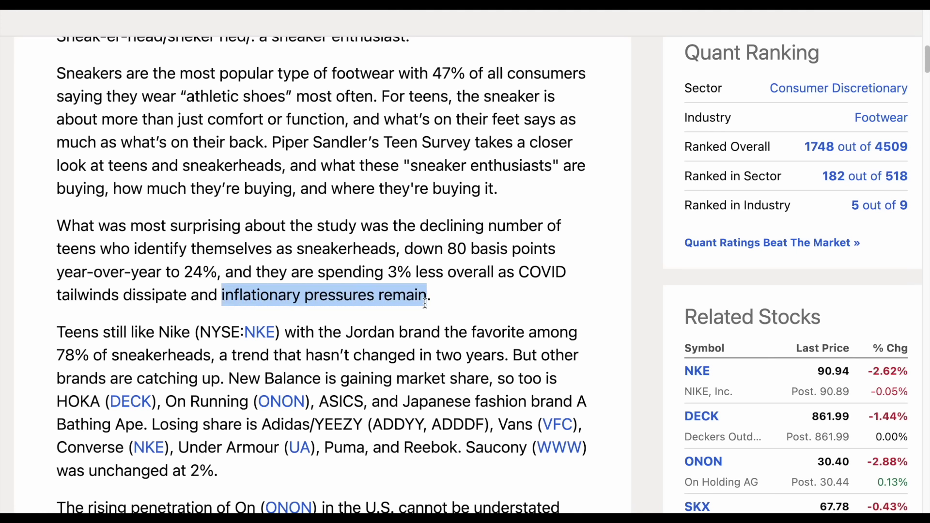
left_click(426, 307)
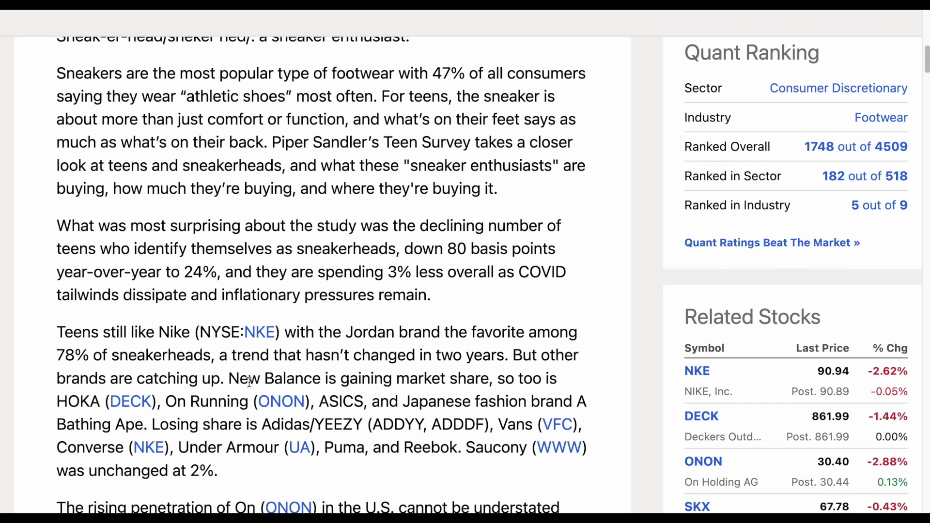
left_click_drag(239, 380, 358, 375)
left_click_drag(170, 402, 224, 402)
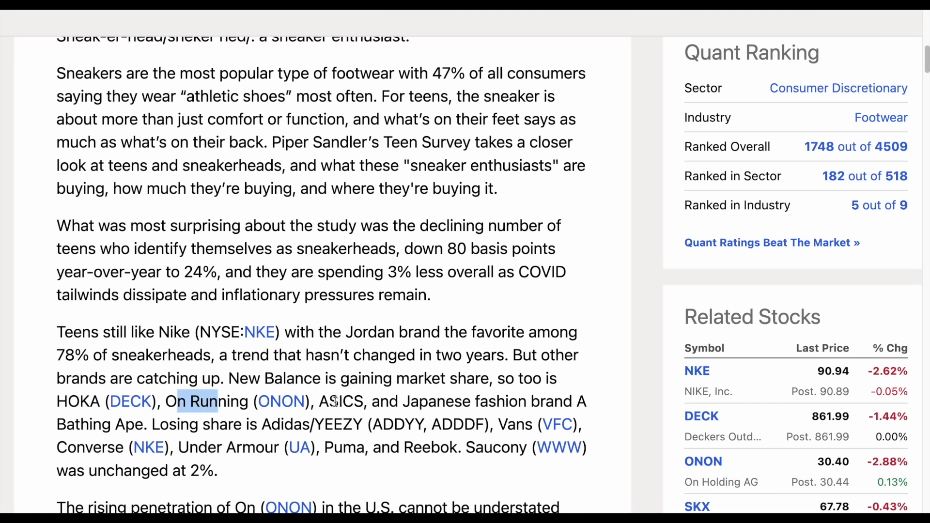
left_click_drag(315, 403, 380, 402)
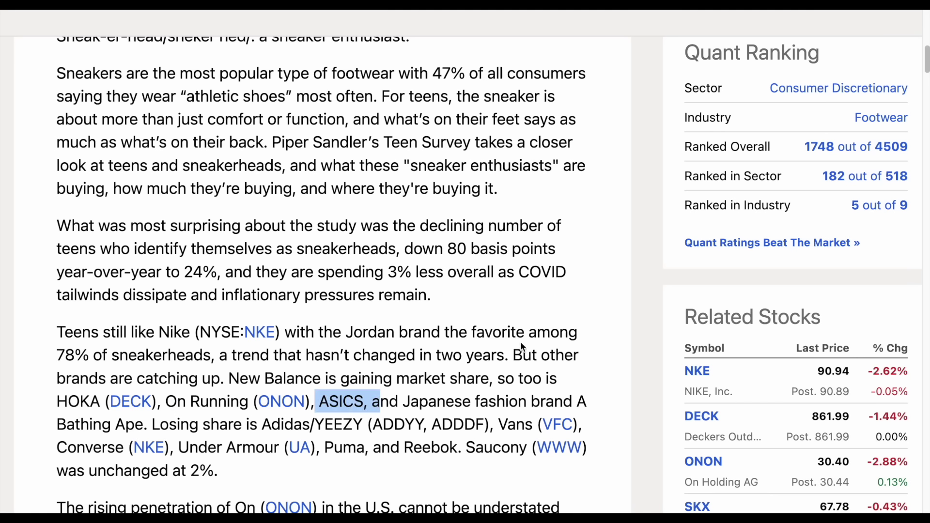
left_click(515, 316)
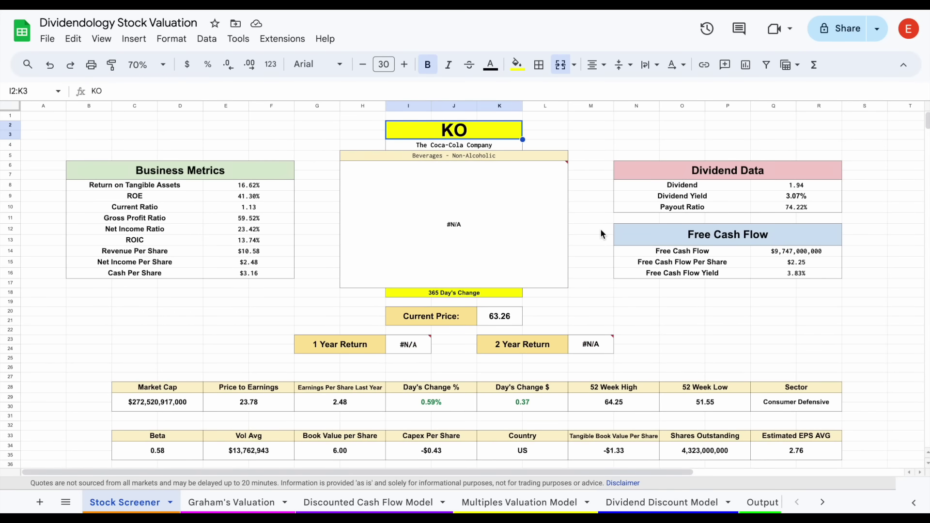
Step: Replace KO with NKE in the Stock Screener ticker cell and review NKE's Beta value
left_click(609, 143)
left_click(498, 126)
type("NKE")
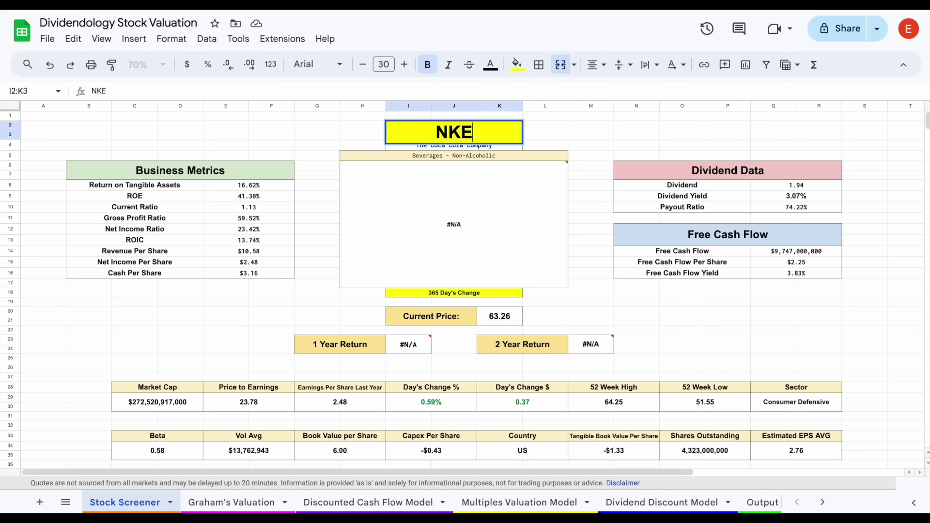
key("Return")
left_click(629, 125)
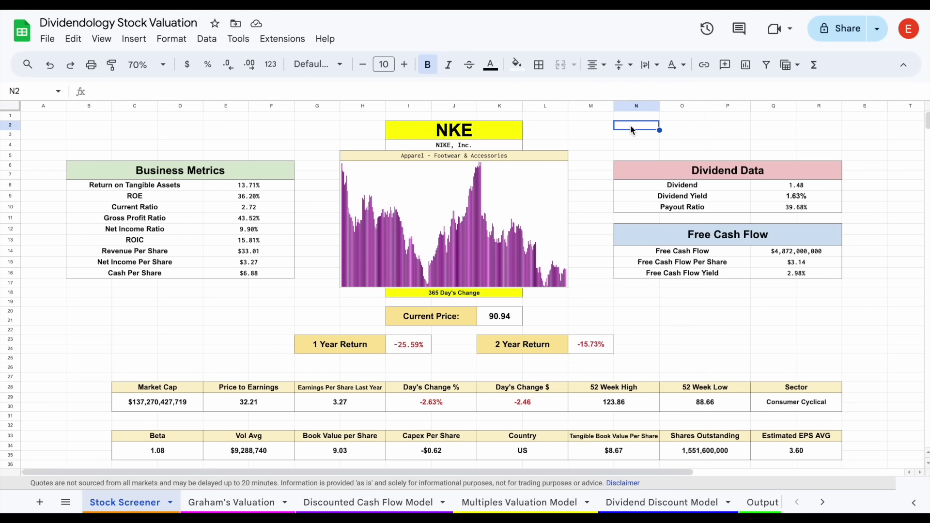
left_click(157, 451)
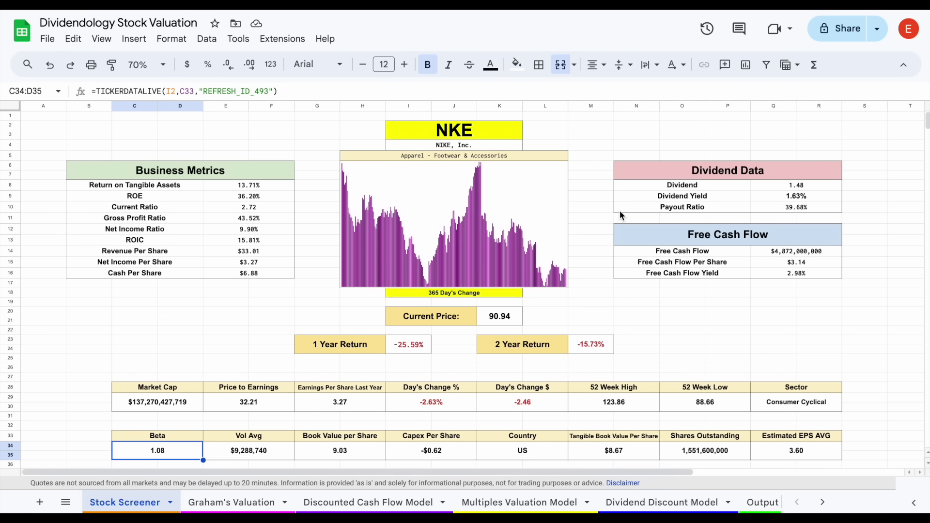
left_click(681, 137)
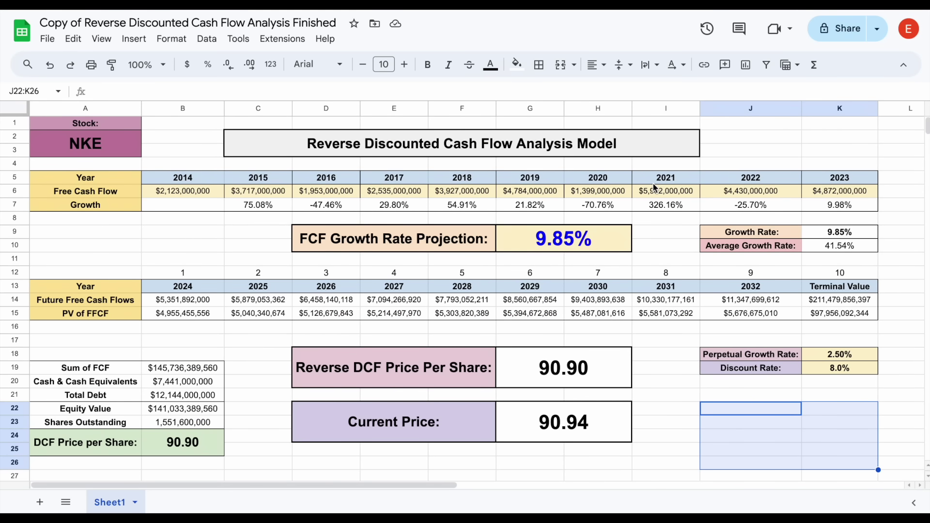
left_click(668, 251)
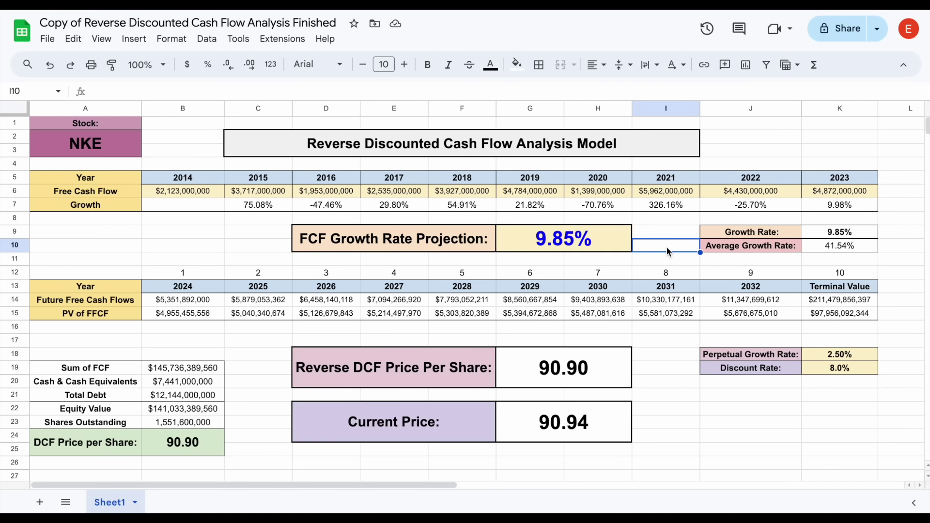
left_click_drag(449, 437, 540, 437)
left_click(542, 436)
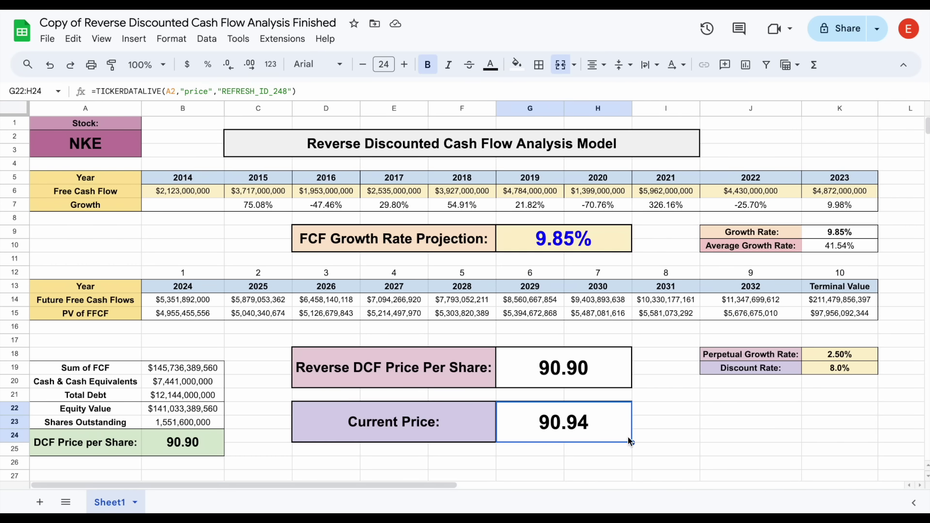
left_click(573, 247)
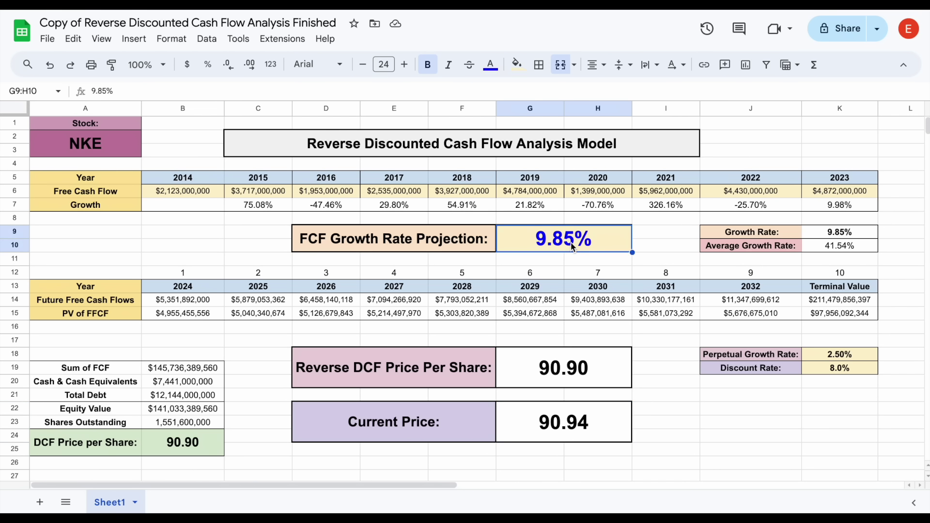
type("0")
key("Return")
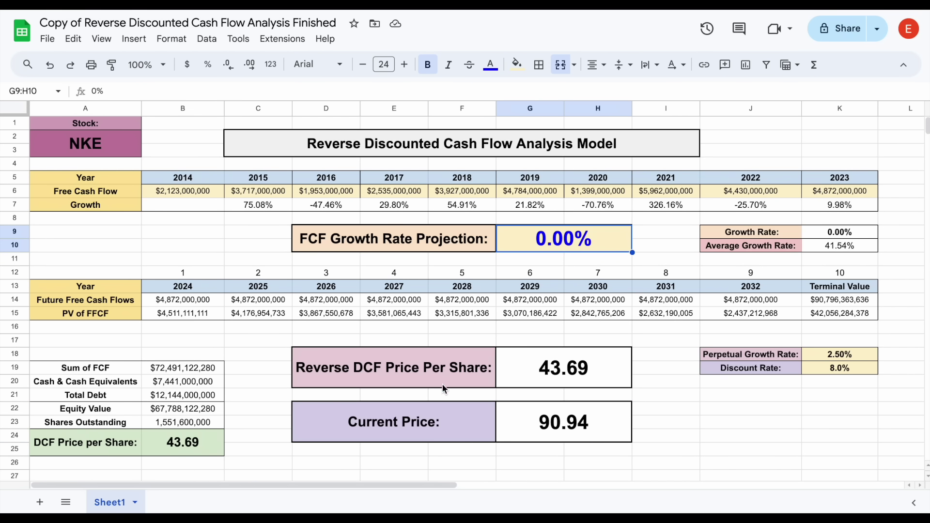
left_click(445, 387)
left_click(563, 387)
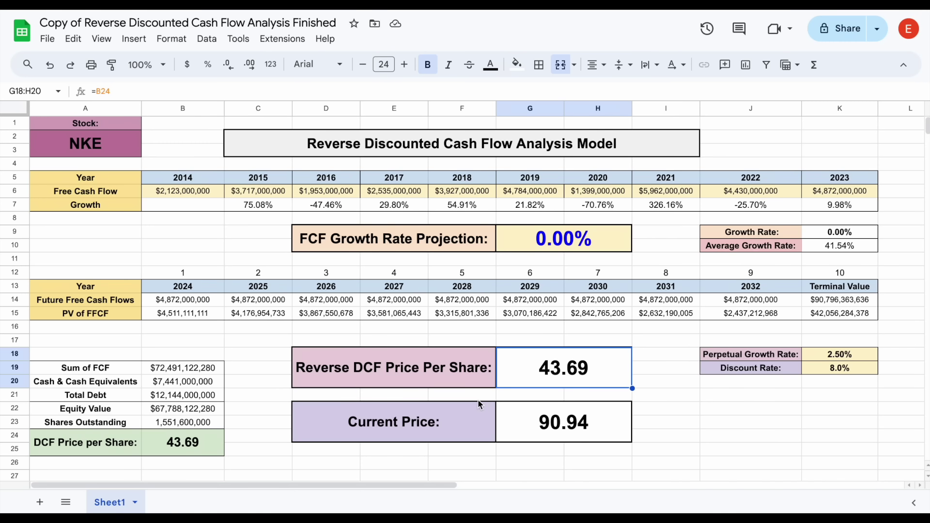
left_click(563, 242)
type("7%")
key("Return")
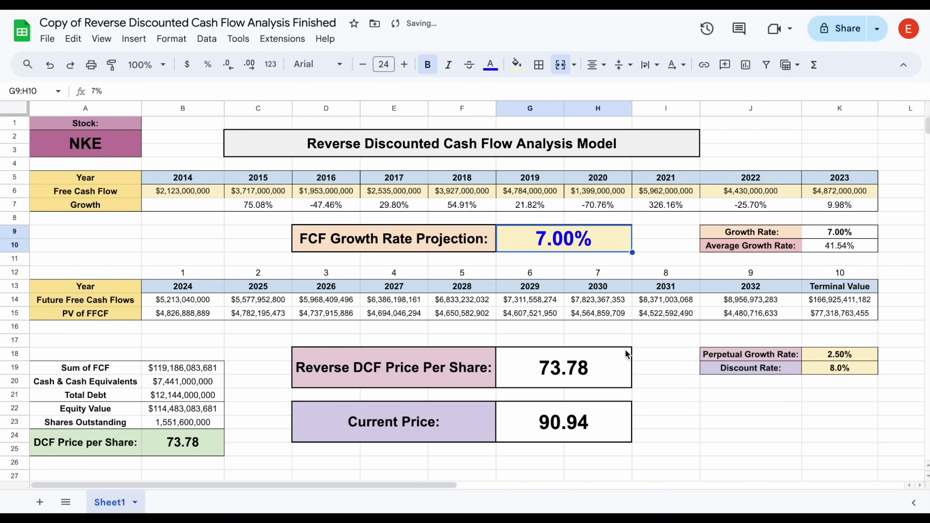
left_click(600, 373)
left_click(596, 243)
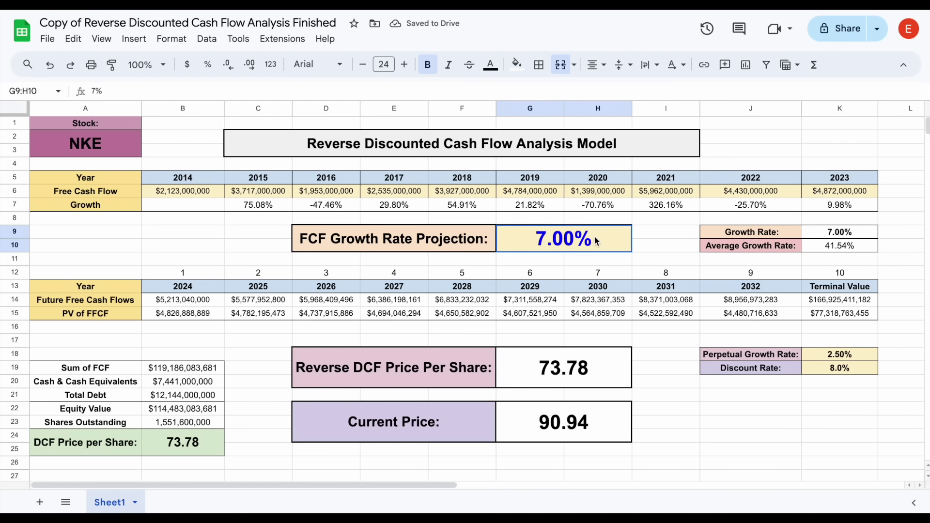
type("8%")
key("Return")
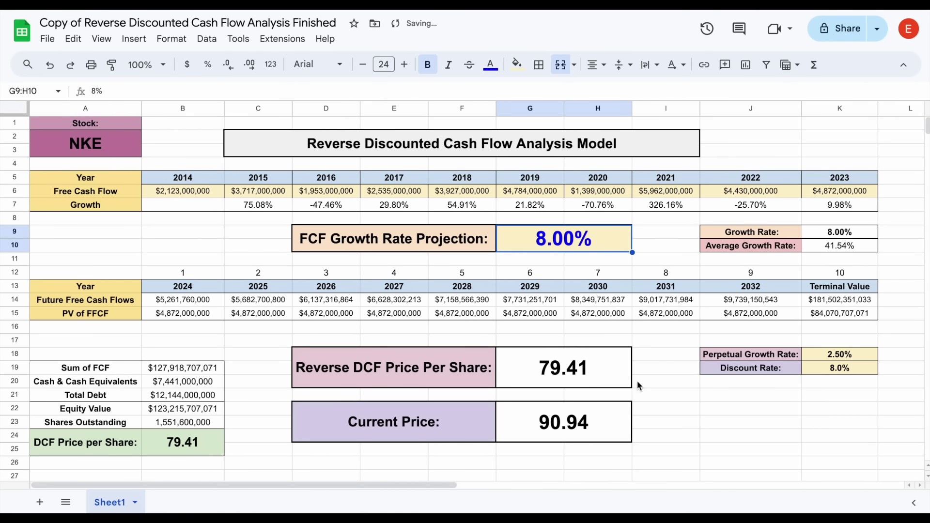
type("9.8")
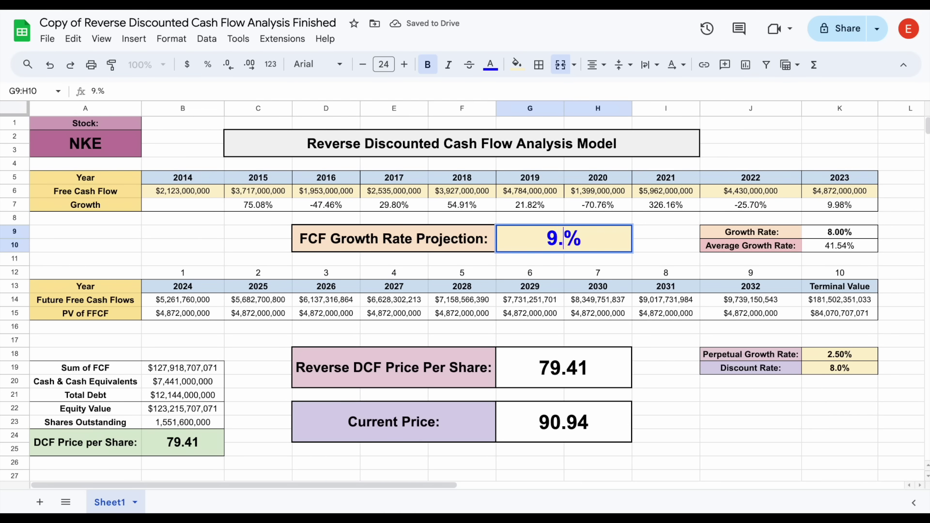
type("5")
key("Return")
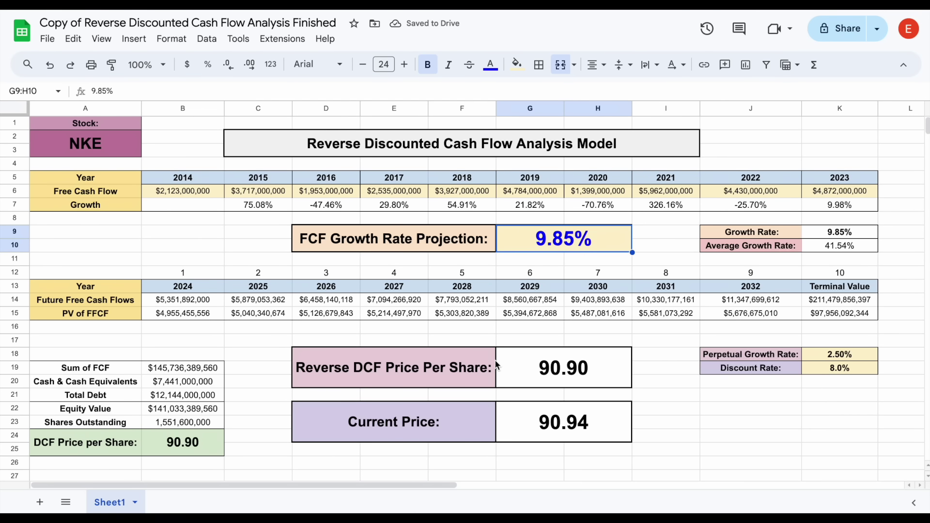
left_click_drag(451, 375, 570, 436)
left_click(600, 385)
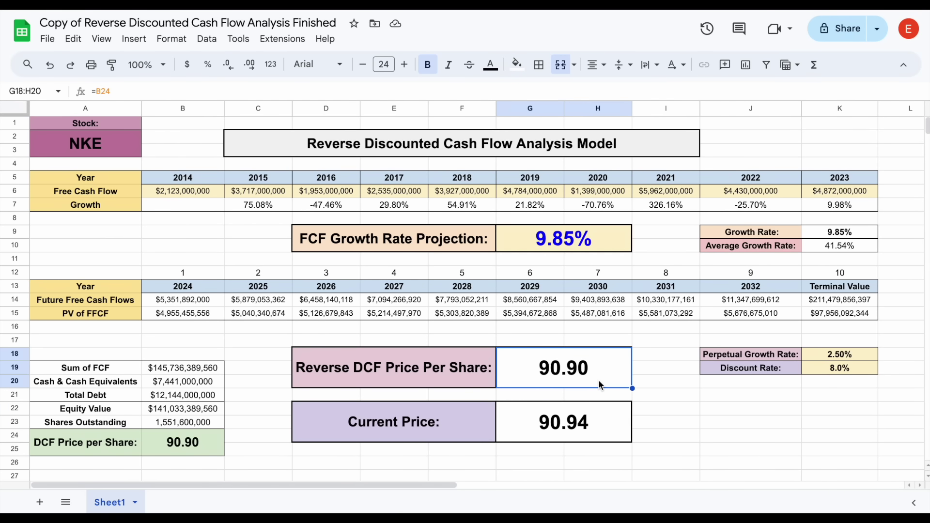
left_click_drag(481, 247, 542, 244)
left_click(597, 245)
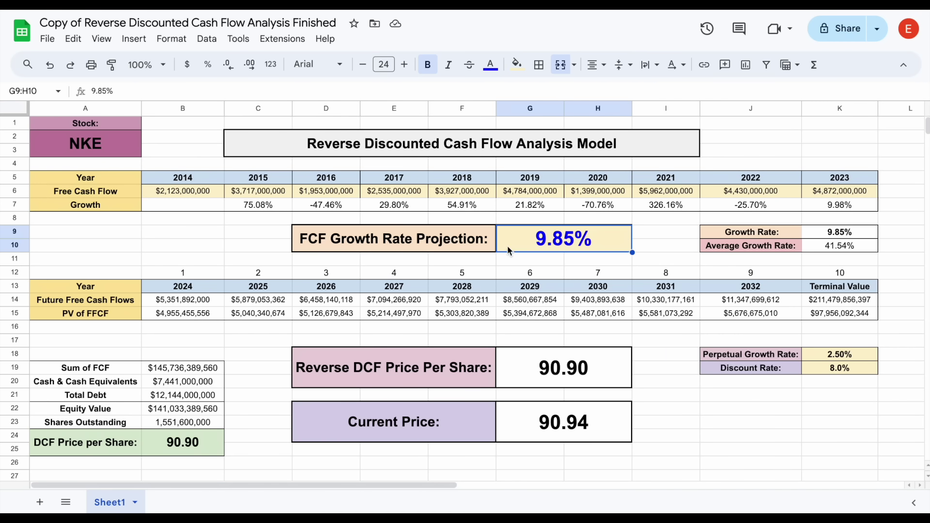
left_click_drag(470, 242, 570, 245)
left_click(589, 244)
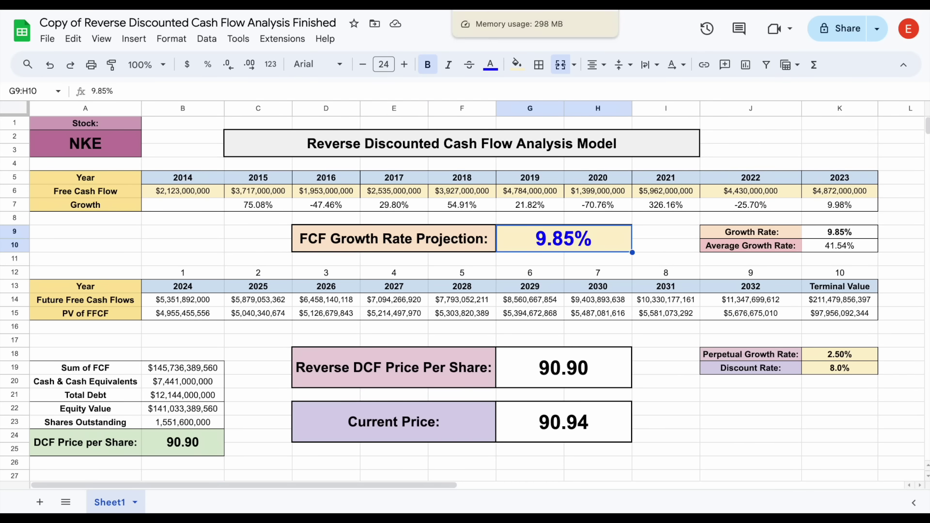
left_click(484, 5)
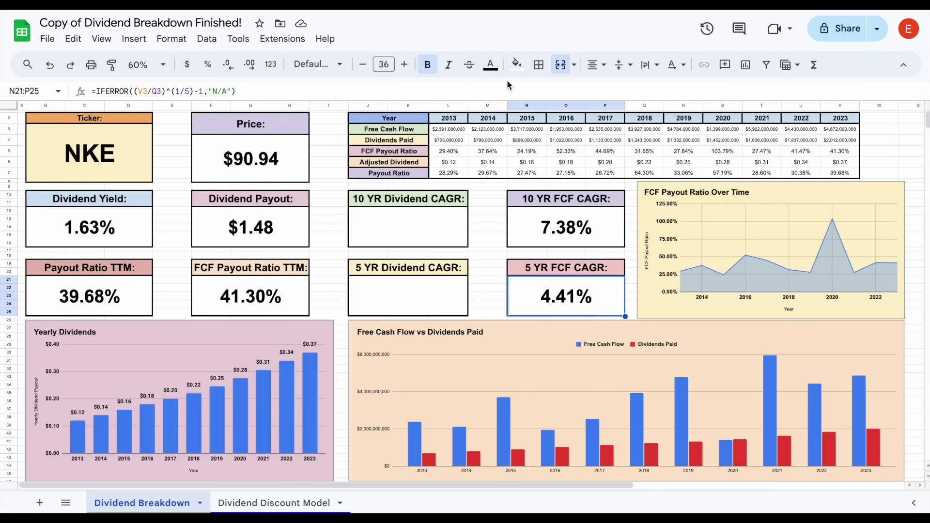
left_click(600, 223)
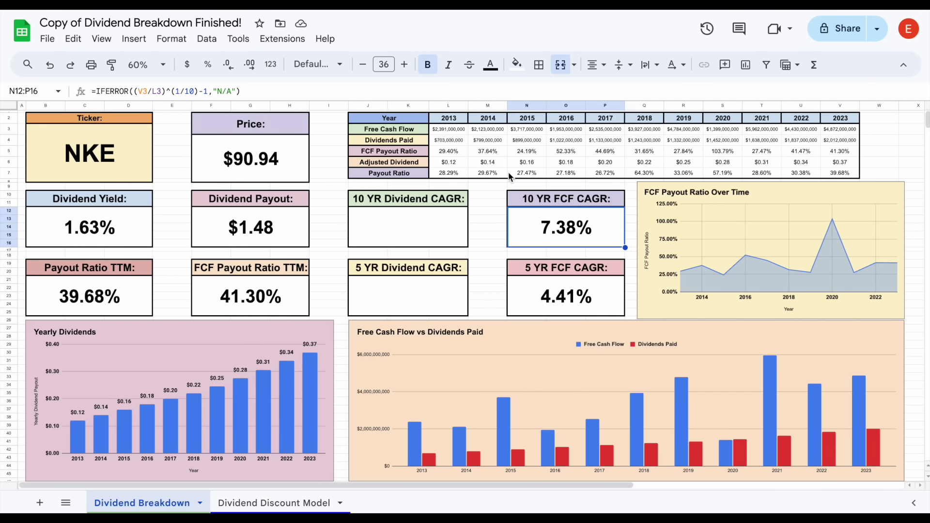
left_click(609, 293)
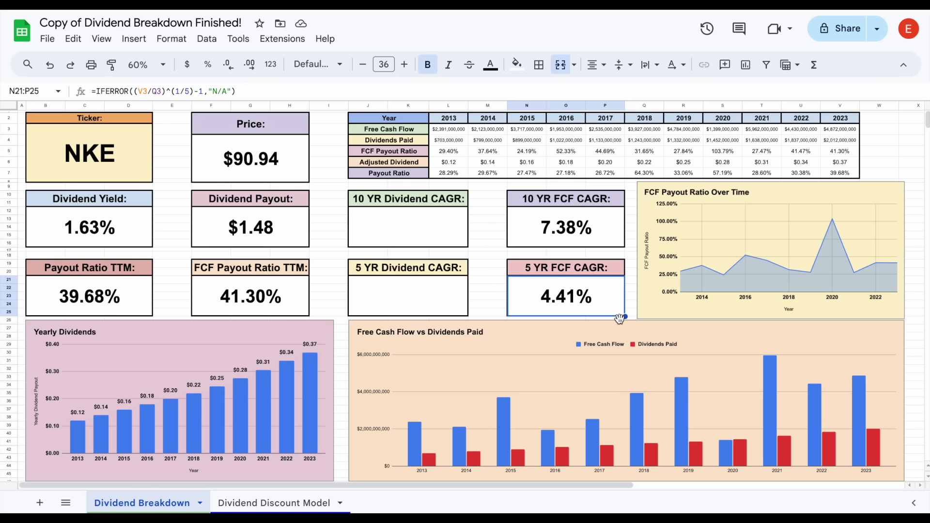
left_click(663, 259)
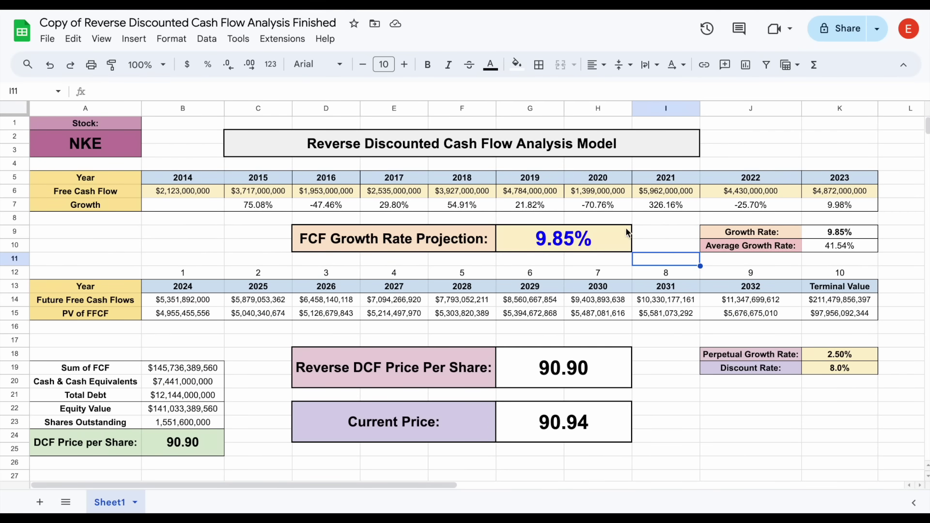
Step: Test a 14% FCF growth projection and check the resulting 122.51 reverse DCF price
left_click(609, 241)
type("14")
key("Return")
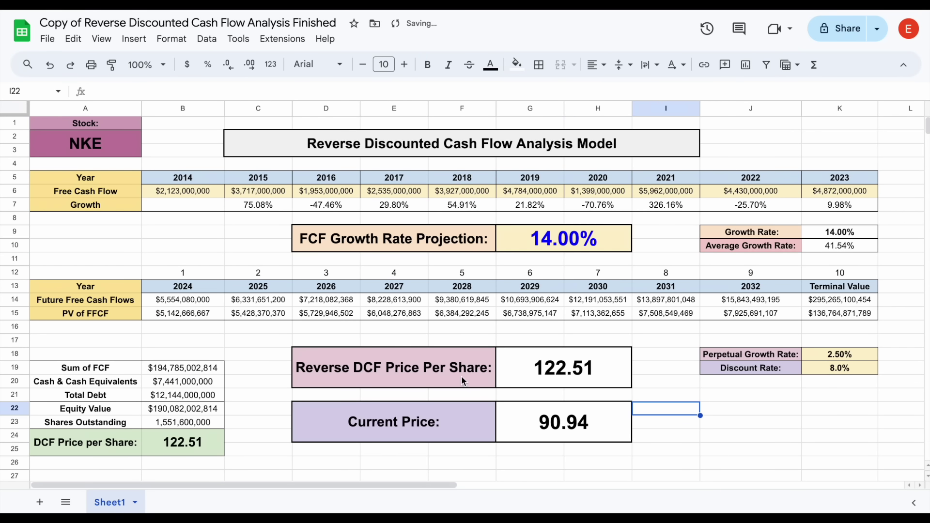
left_click_drag(462, 376, 530, 381)
left_click(531, 381)
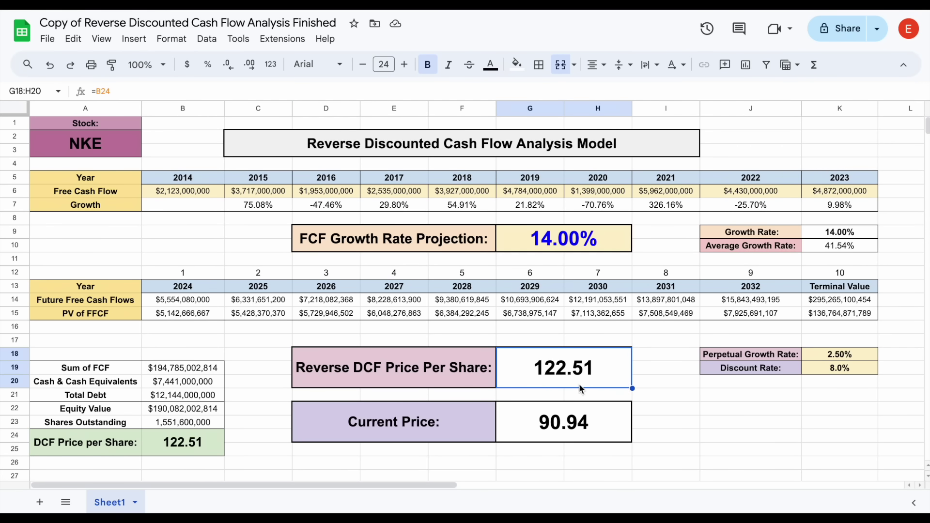
Step: Restore the FCF growth rate projection to 9.85%
left_click_drag(485, 247, 531, 247)
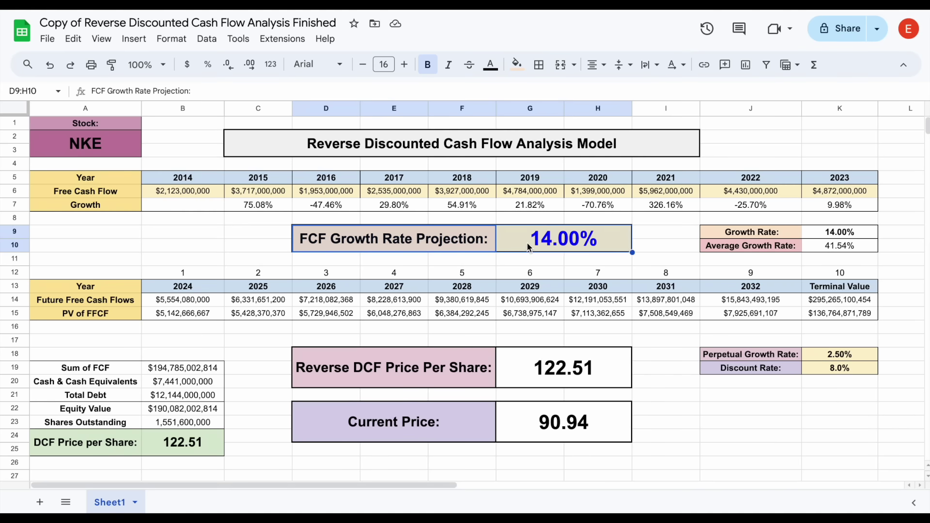
left_click(537, 247)
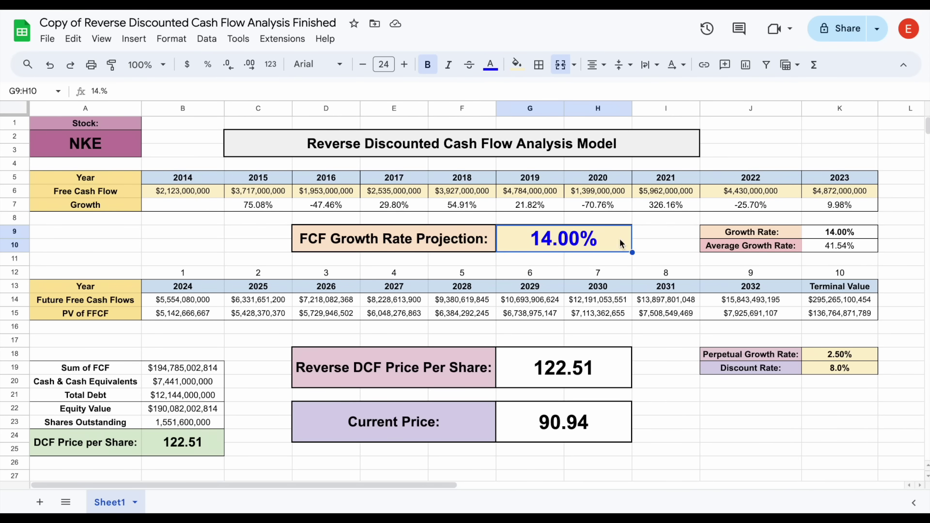
type("9.8")
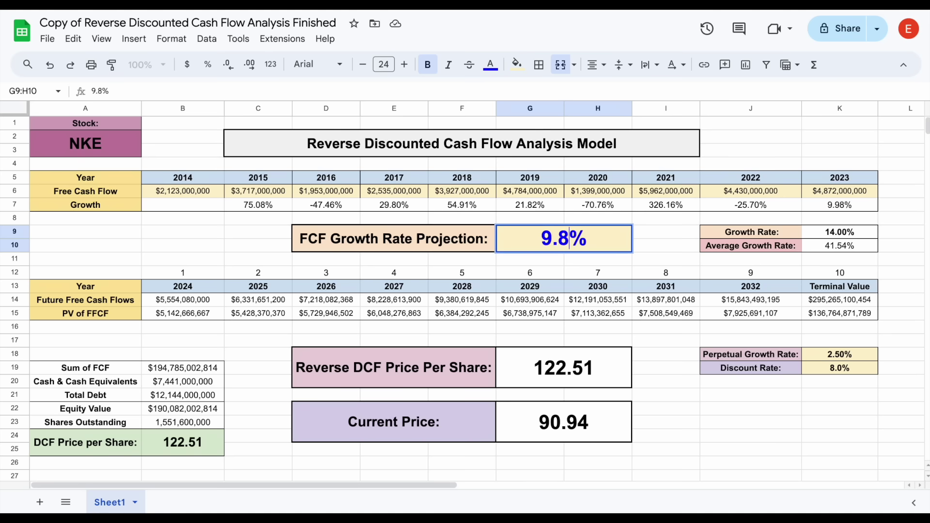
type("5")
key("Return")
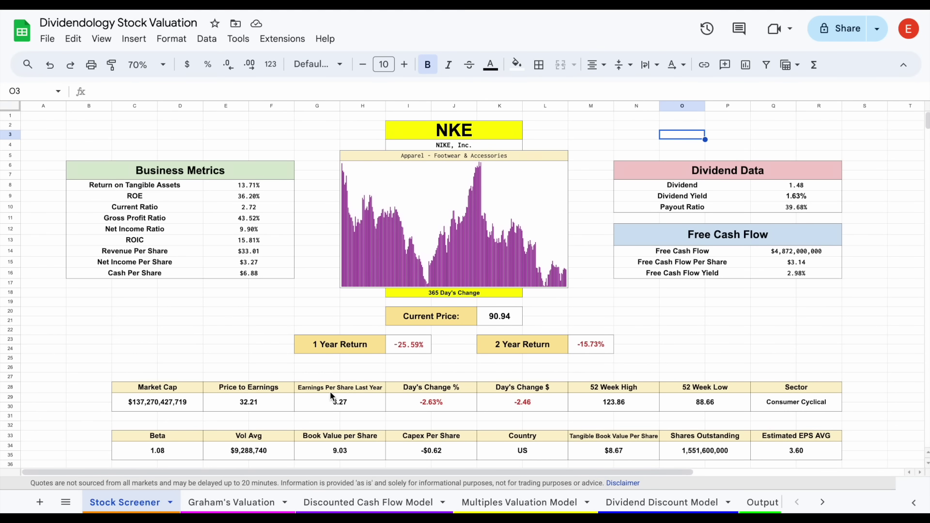
left_click(523, 503)
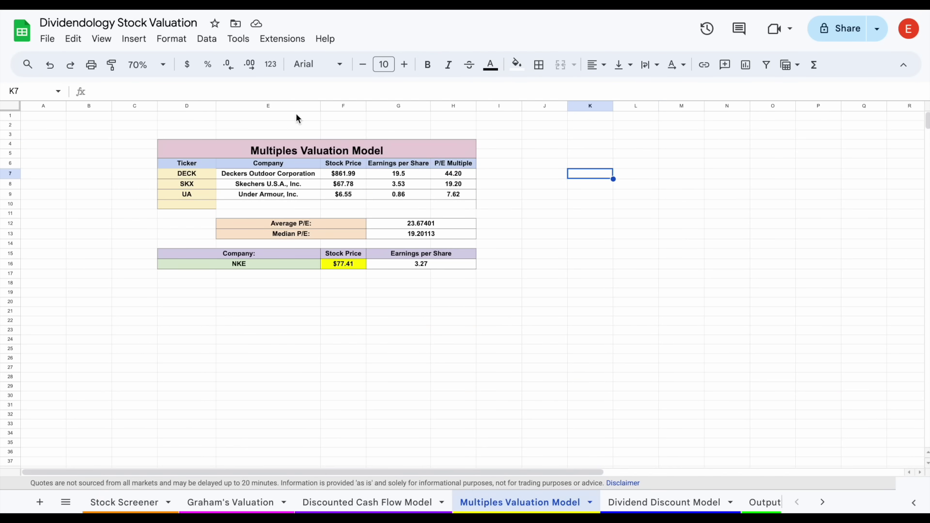
left_click(160, 64)
left_click(144, 172)
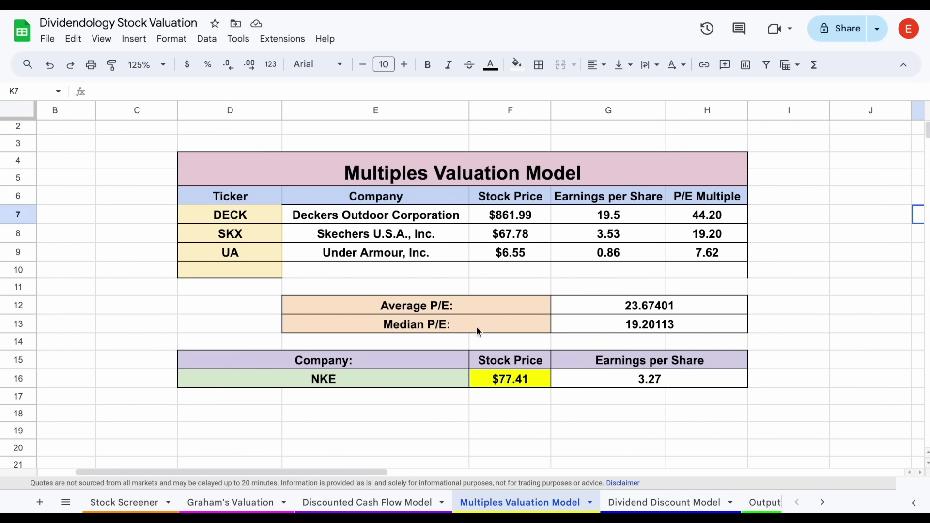
left_click_drag(266, 216, 261, 260)
left_click(518, 218)
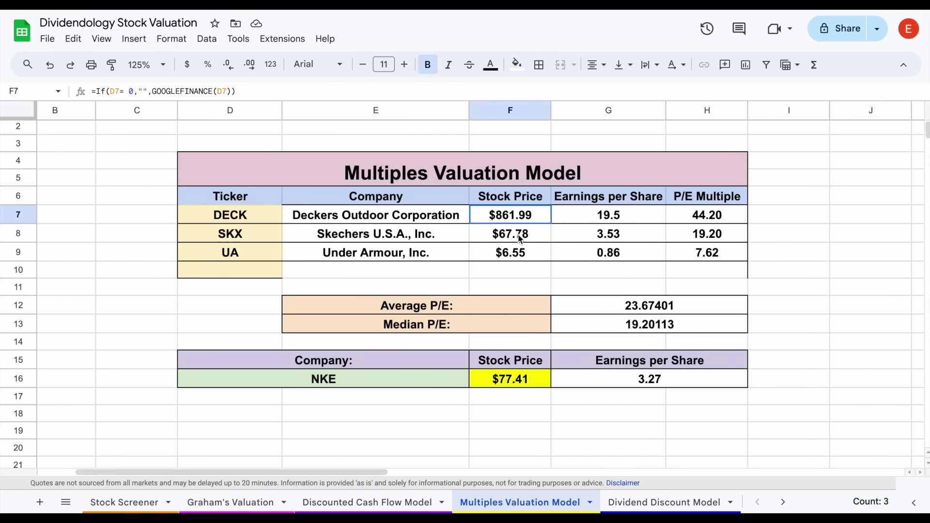
left_click_drag(520, 238, 551, 260)
left_click_drag(601, 219, 656, 255)
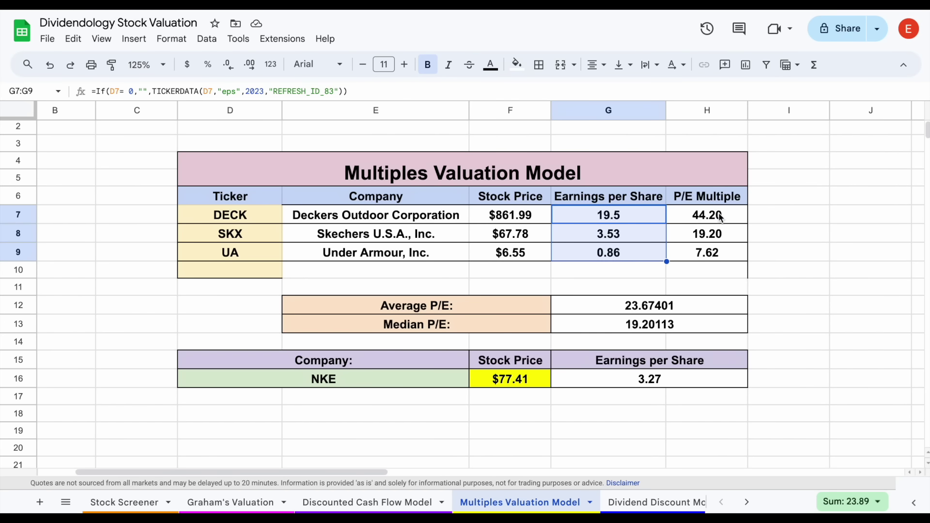
left_click_drag(721, 218, 713, 251)
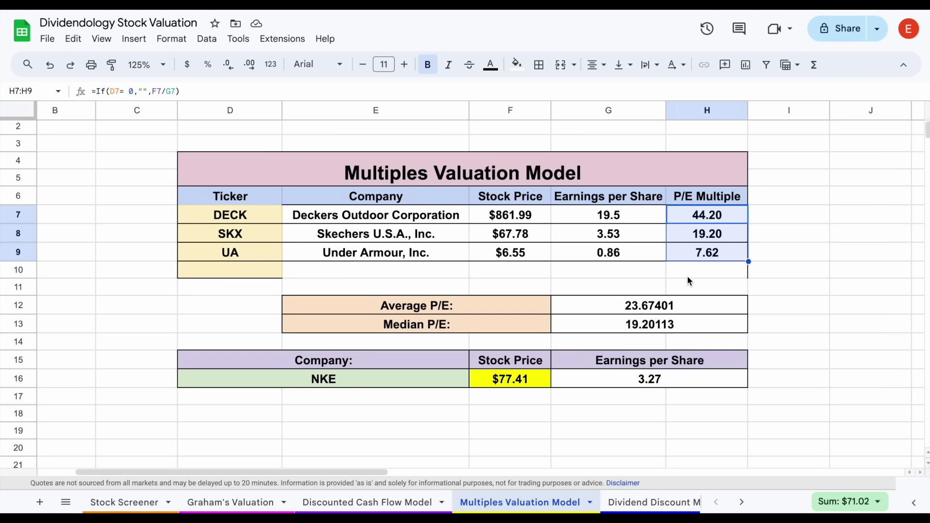
left_click_drag(525, 307, 604, 310)
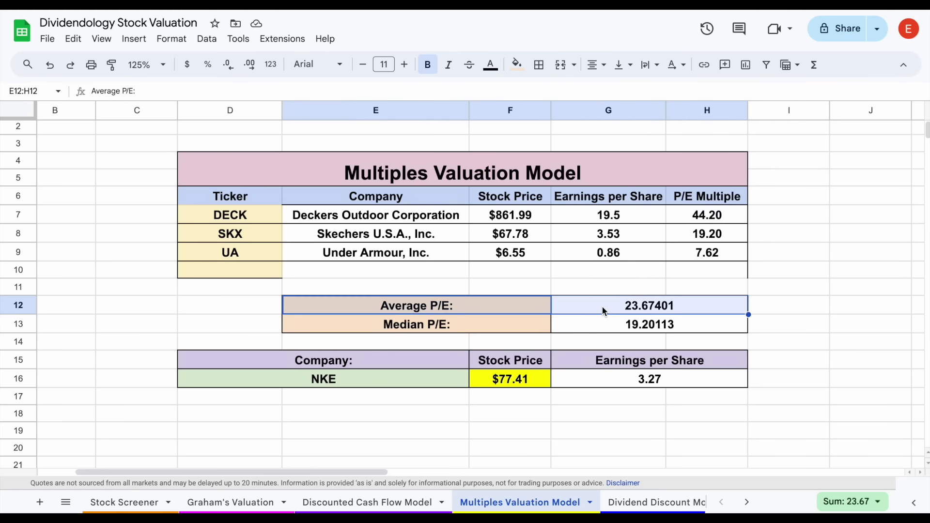
left_click(604, 310)
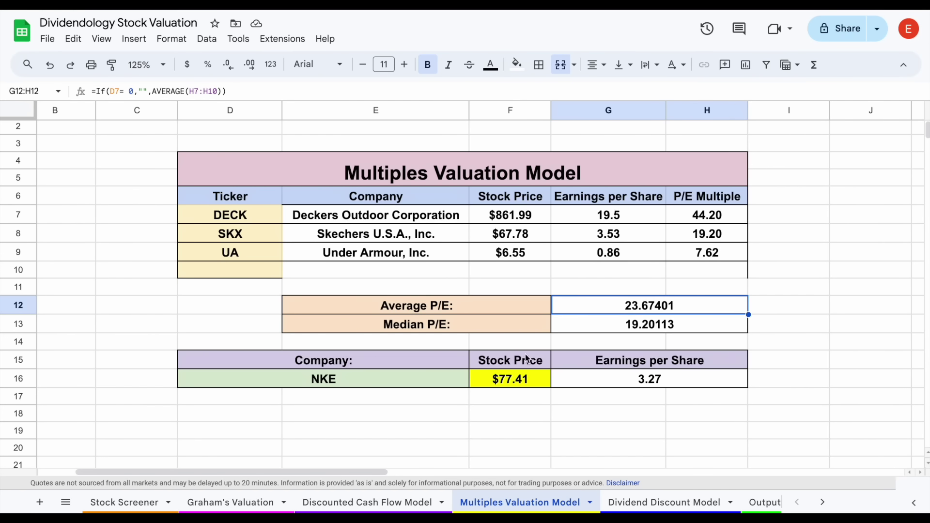
left_click(432, 383)
left_click(604, 388)
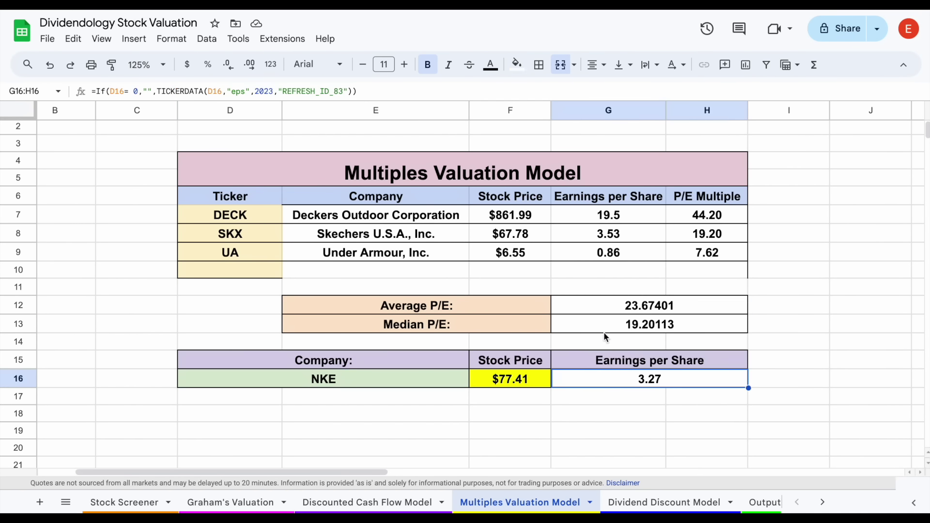
left_click(602, 309)
left_click(521, 381)
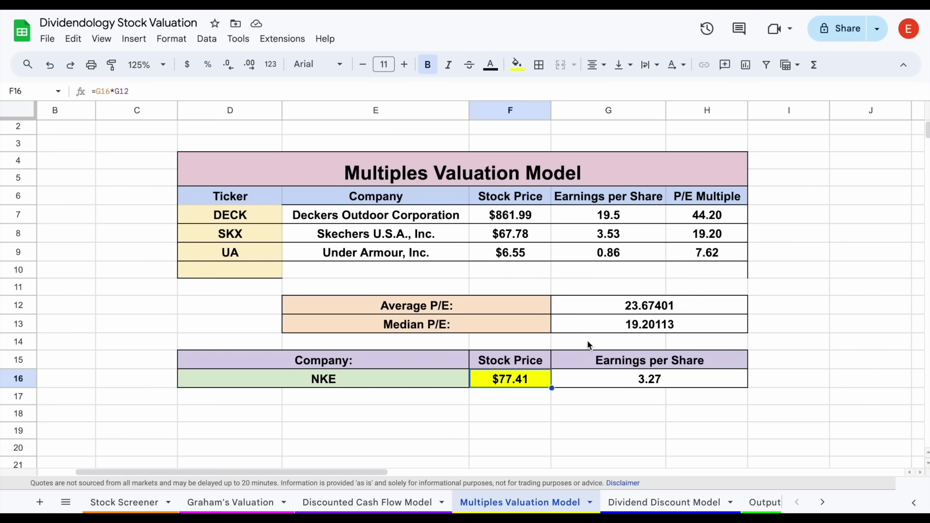
left_click(655, 503)
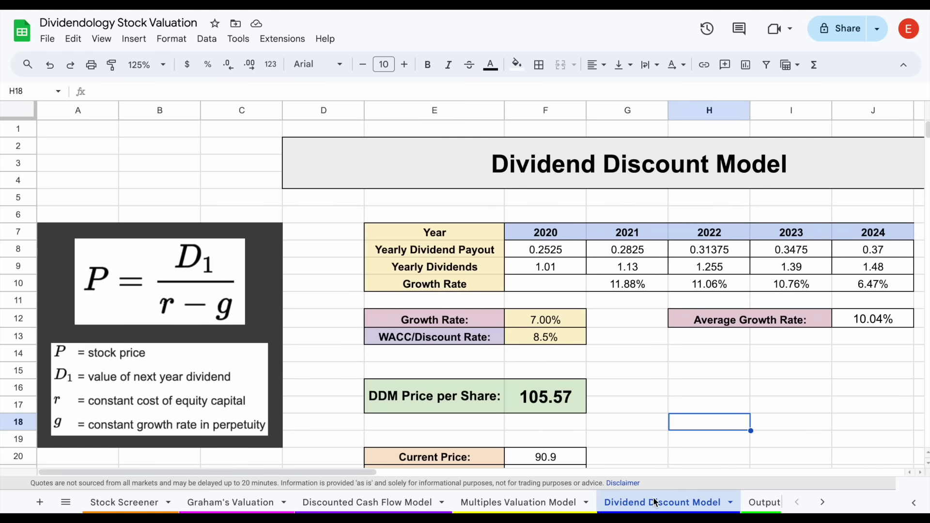
Step: Zoom the Dividend Discount Model sheet to 110% and inspect the 2021–2024 dividend growth rate formulas
left_click(141, 64)
type("110")
key("Return")
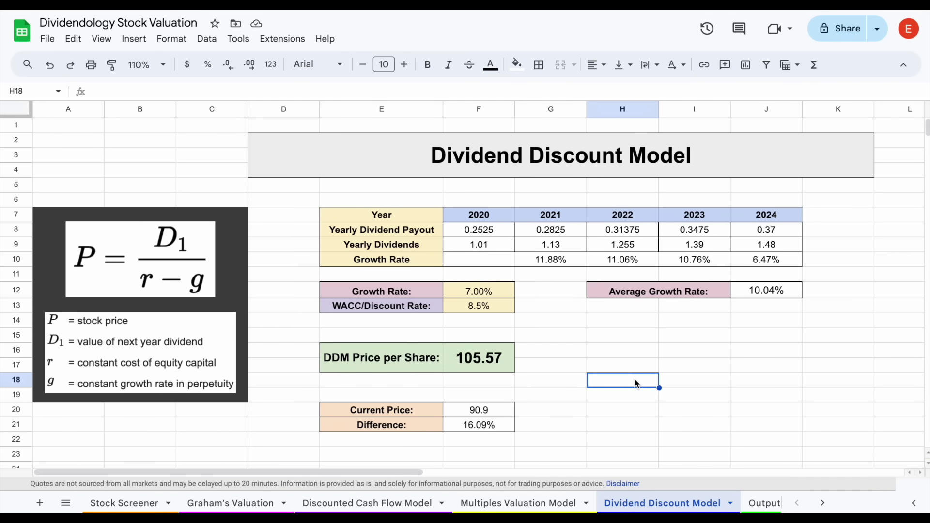
left_click_drag(567, 259, 747, 261)
left_click(747, 261)
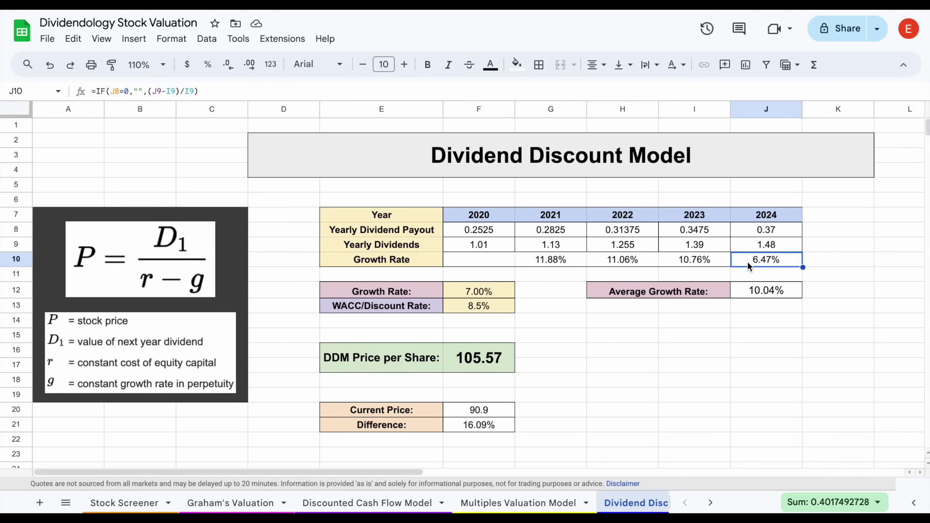
left_click(568, 261)
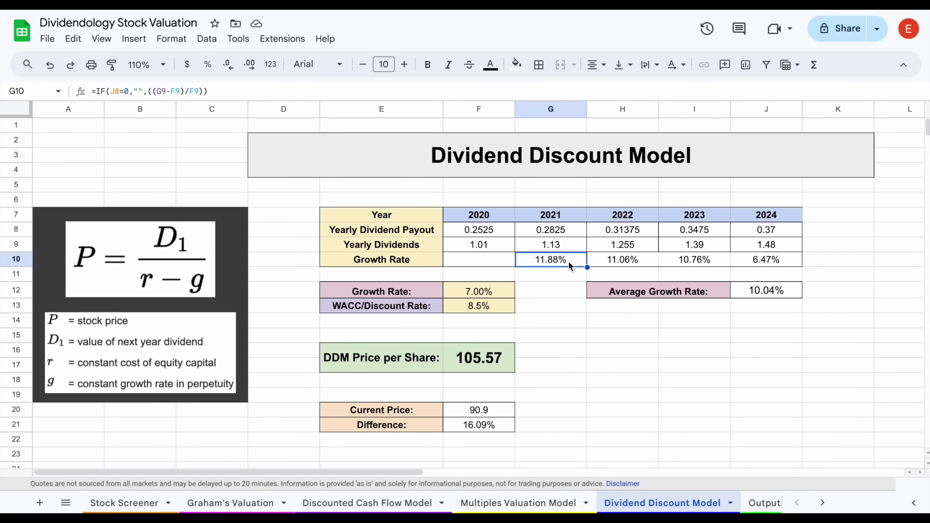
left_click(643, 261)
left_click(696, 263)
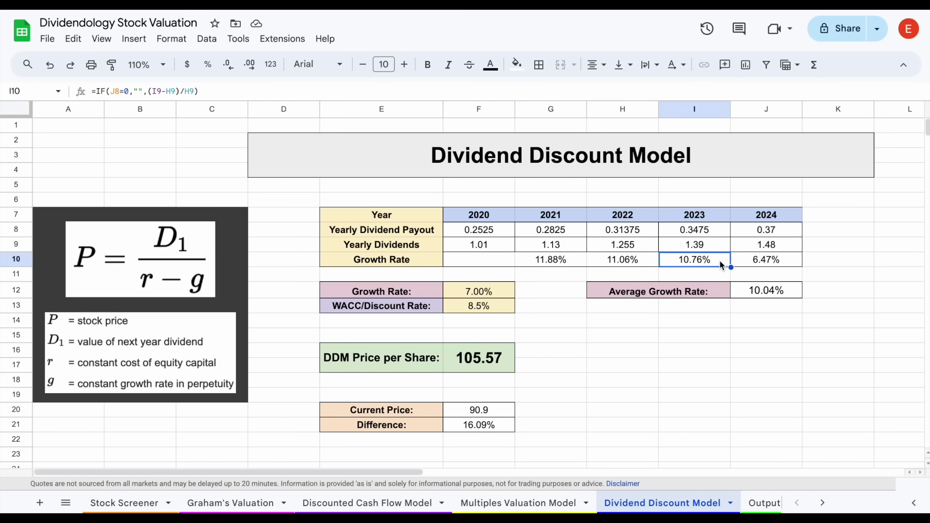
left_click(783, 264)
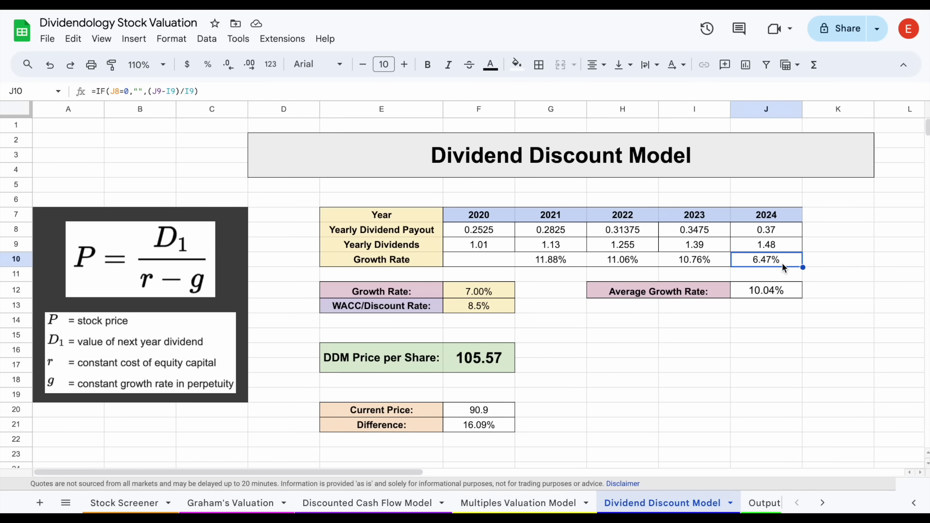
left_click(712, 350)
Step: Check the 7.00% growth rate and 8.5% WACC/discount rate inputs
left_click(440, 293)
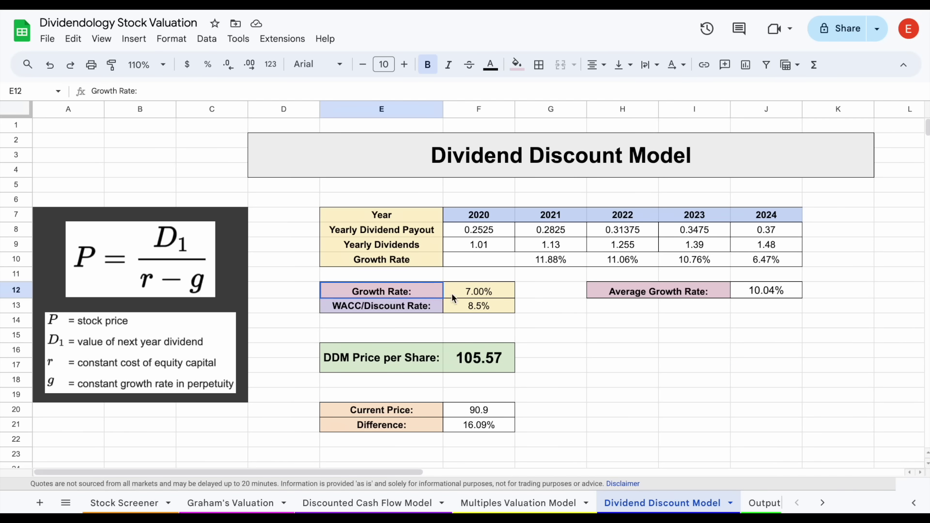
left_click(455, 293)
left_click(476, 309)
left_click(433, 309)
left_click_drag(433, 309, 502, 307)
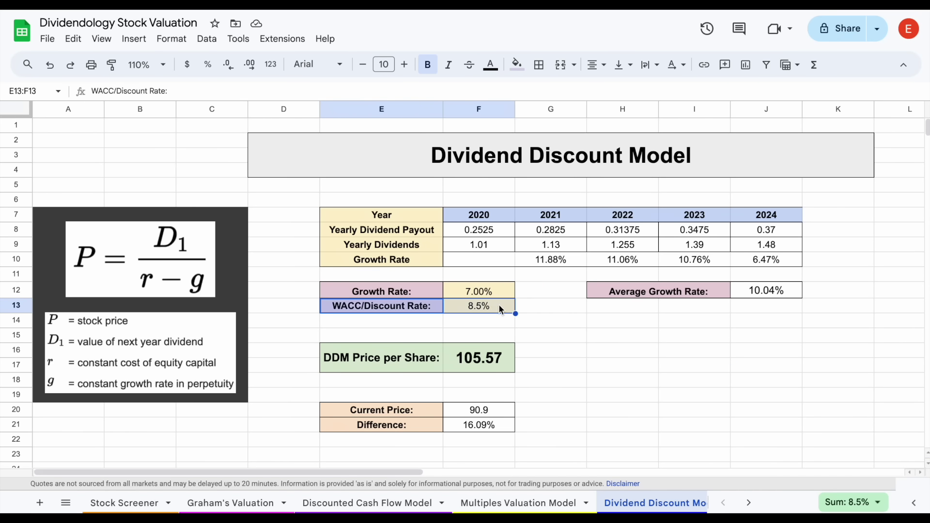
left_click(502, 307)
Step: Inspect the 105.57 DDM price per share formula and the 90.94 current price
left_click_drag(432, 367, 490, 365)
left_click(489, 365)
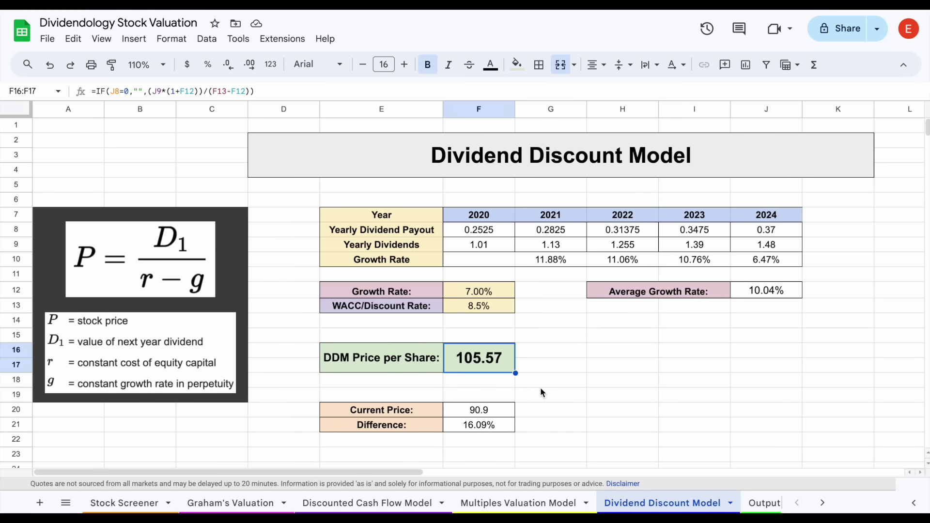
left_click(423, 411)
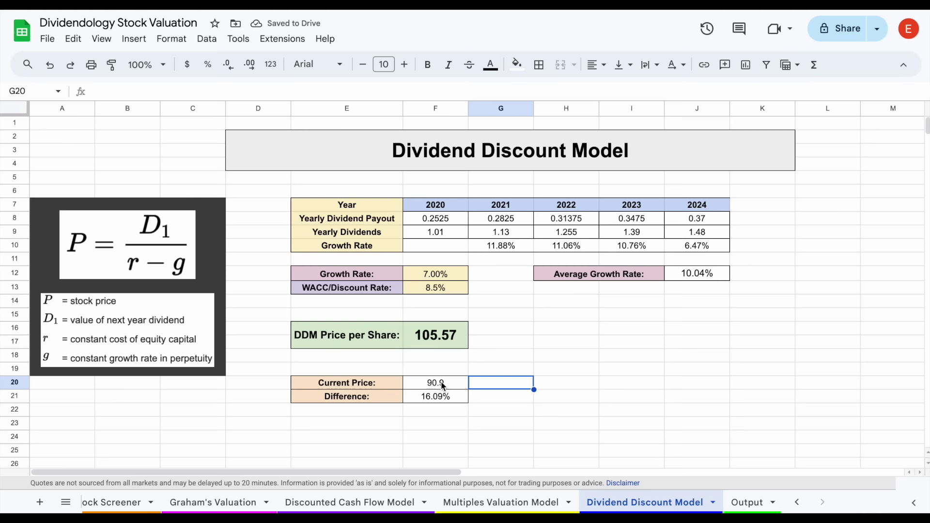
left_click(394, 380)
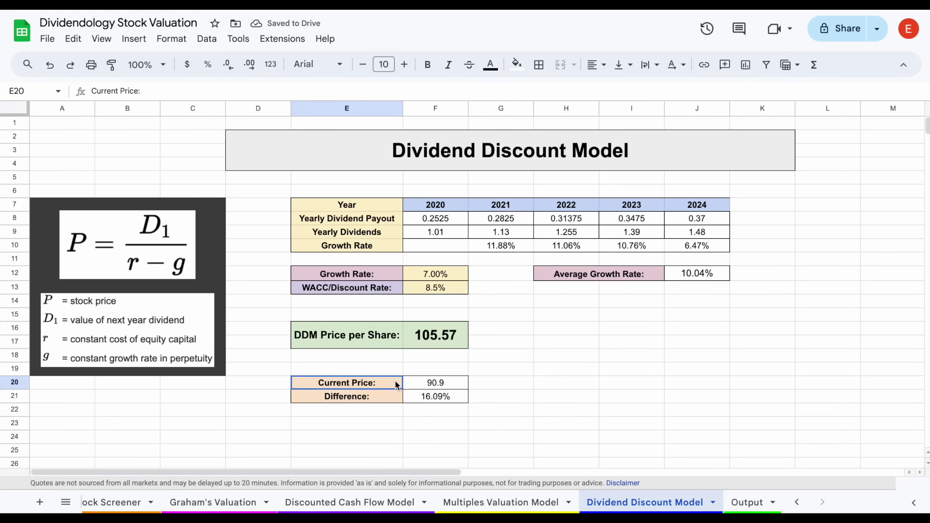
left_click(436, 382, "shift")
Step: On the Output sheet, review the $77.41 multiples, 105.57 DDM, $91.49 intrinsic value and 90.94 price
left_click(676, 502)
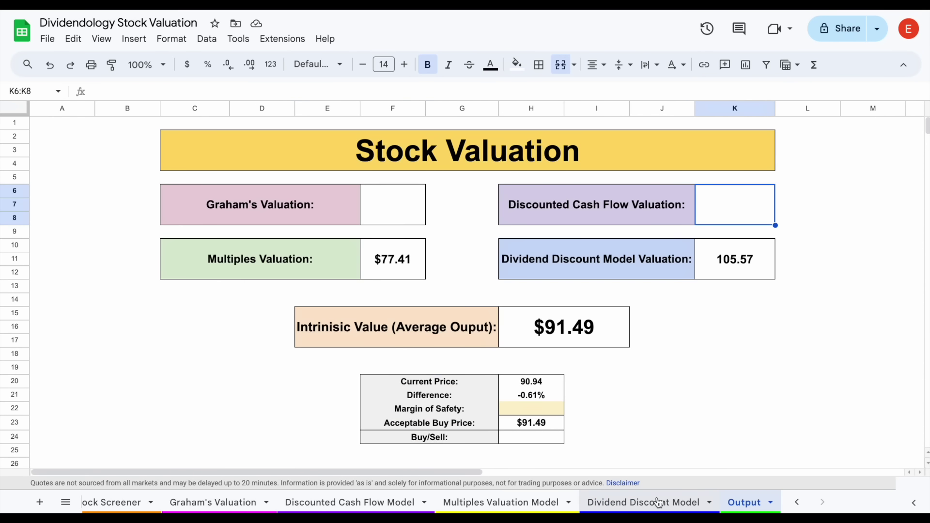
left_click(681, 353)
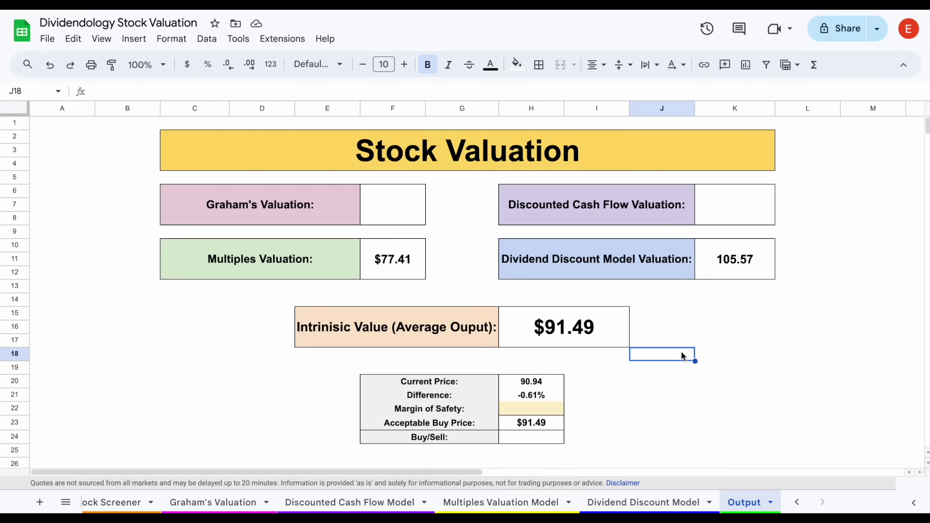
left_click(328, 260)
left_click(401, 274)
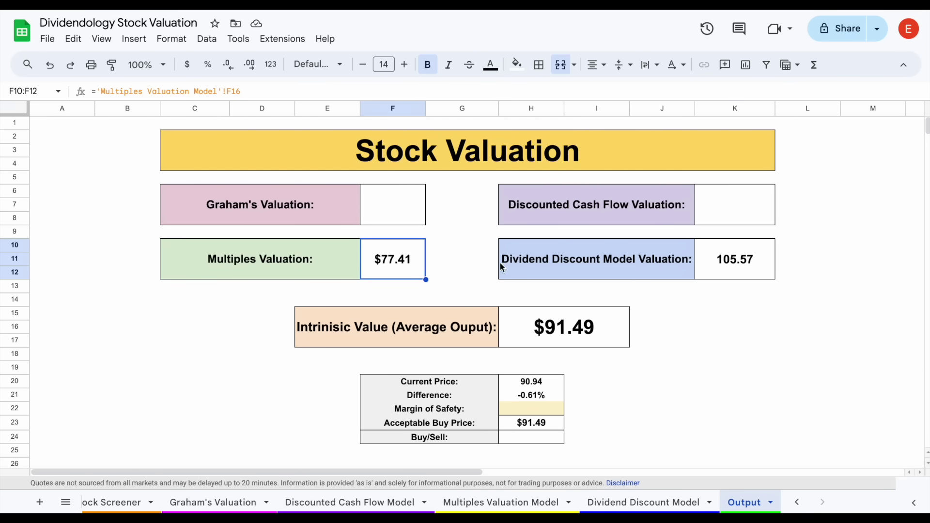
left_click(625, 266)
left_click(746, 269)
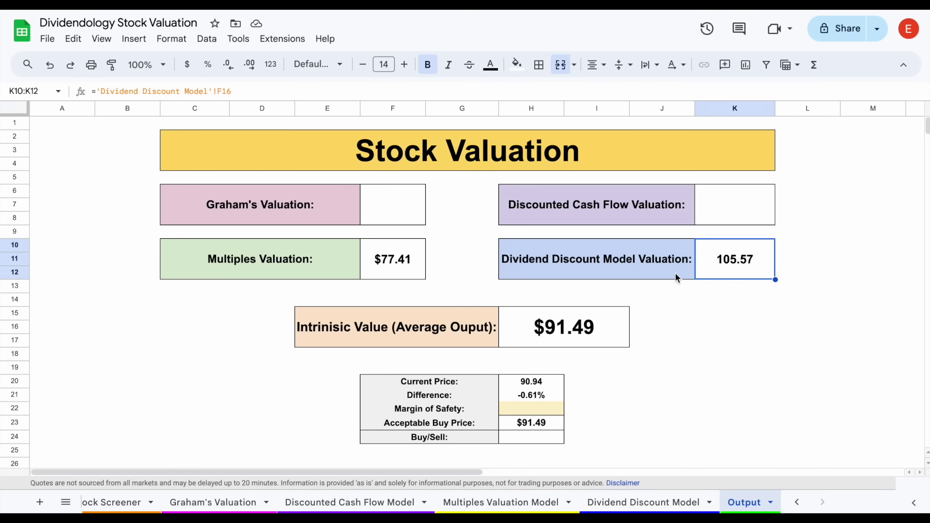
left_click(447, 330)
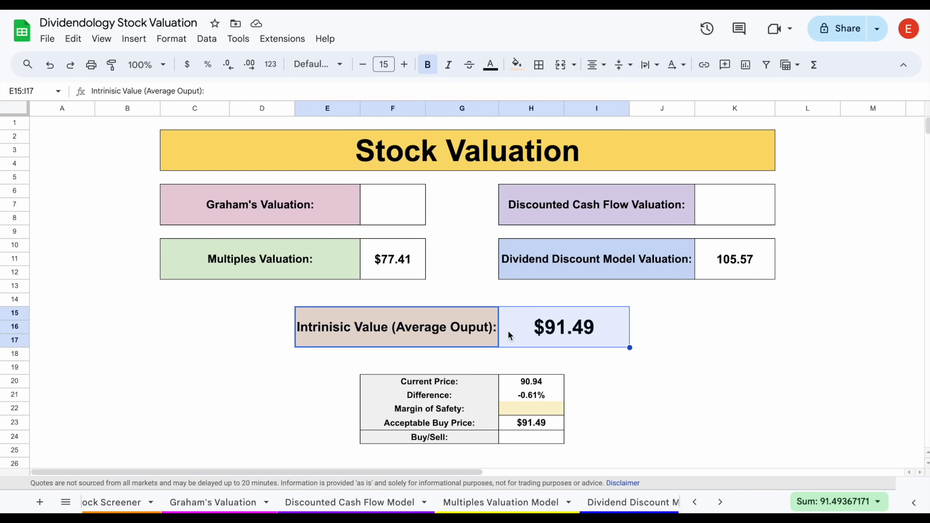
left_click(562, 342)
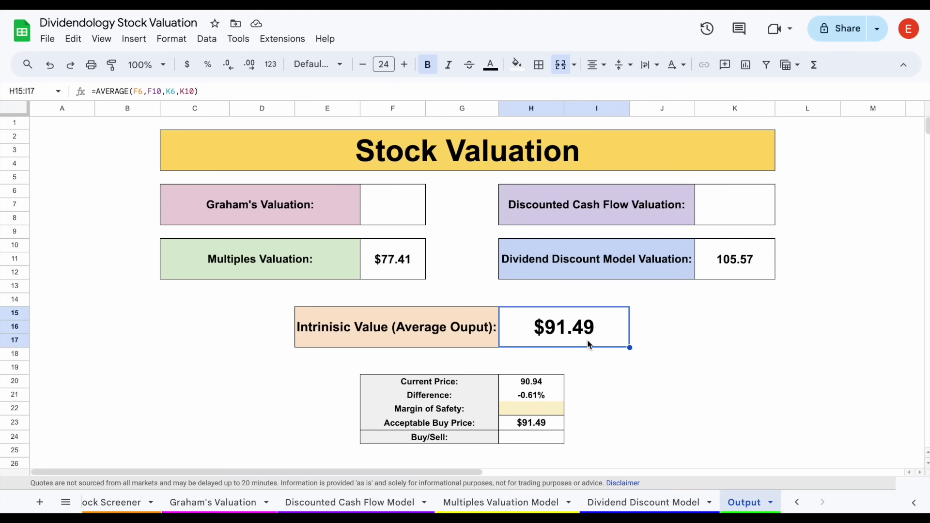
left_click(492, 385)
left_click_drag(491, 385, 524, 383)
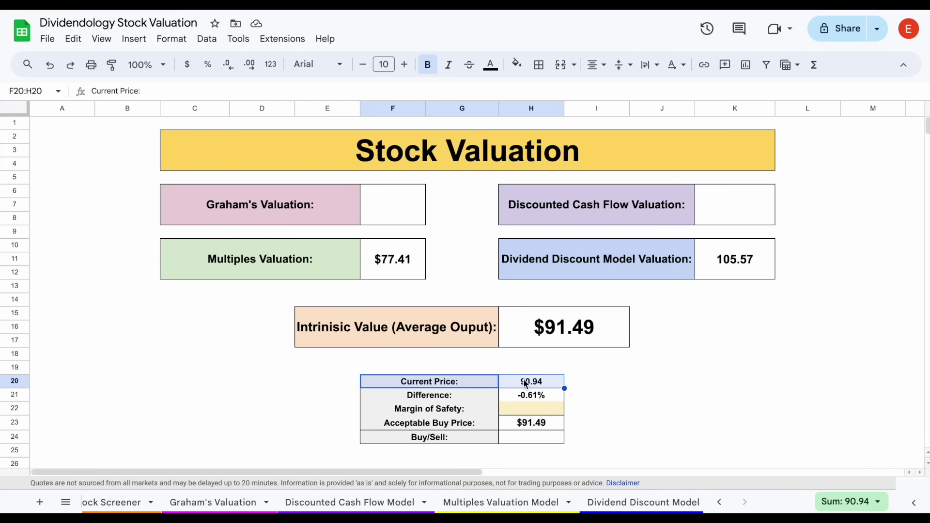
left_click(546, 382)
Step: Enter a 10% margin of safety and check the resulting $82.34 acceptable buy price
left_click(551, 412)
type("10%")
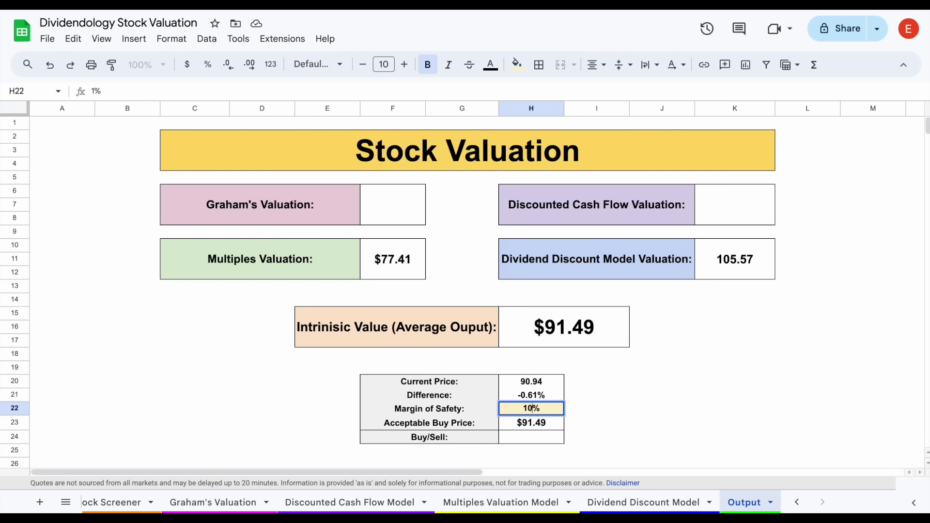
key("Return")
left_click(684, 383)
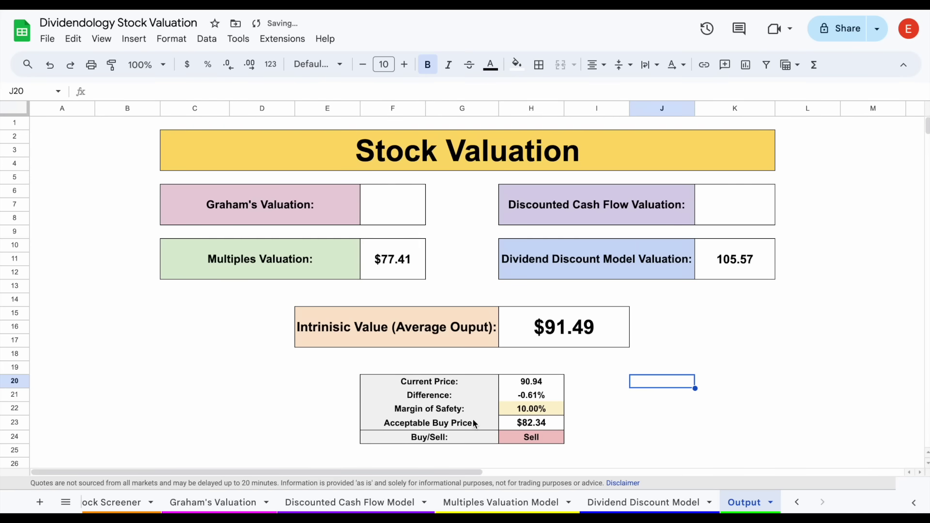
left_click_drag(476, 425, 548, 424)
left_click(549, 425)
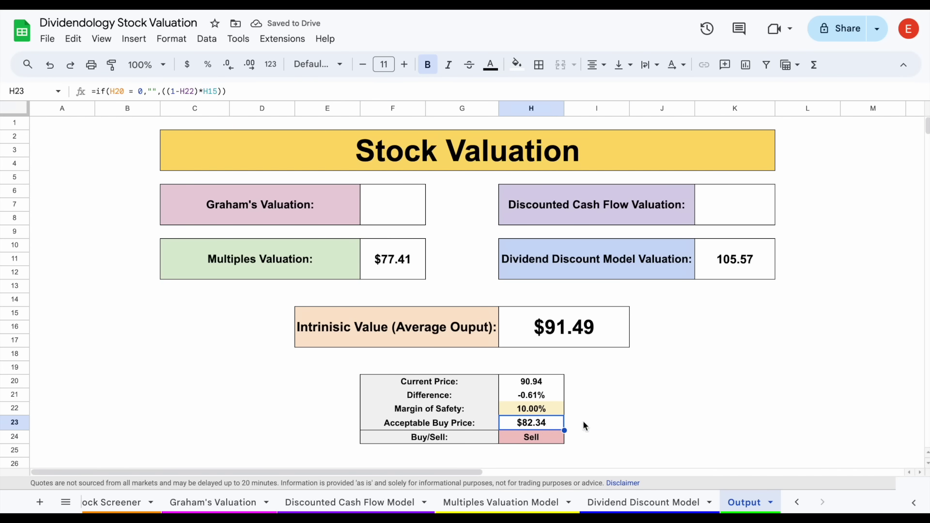
left_click(651, 412)
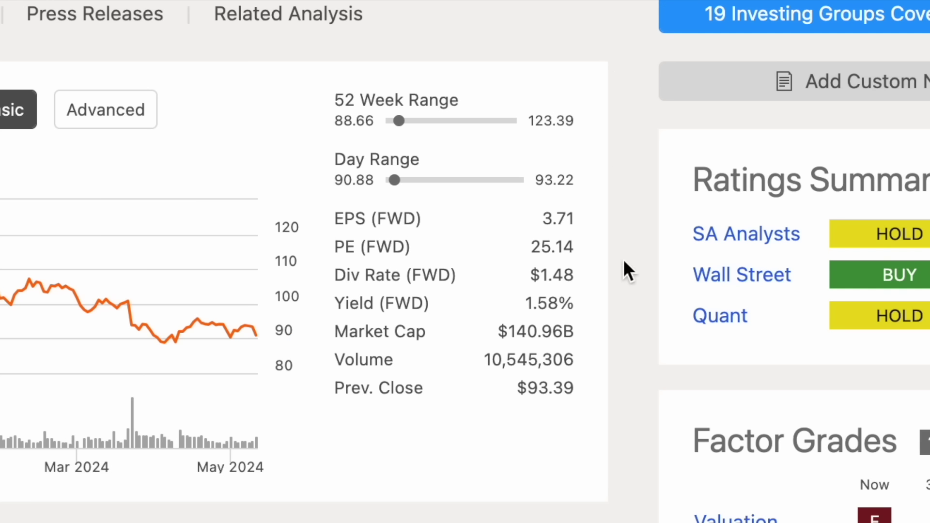
left_click_drag(607, 331, 639, 332)
left_click(602, 254)
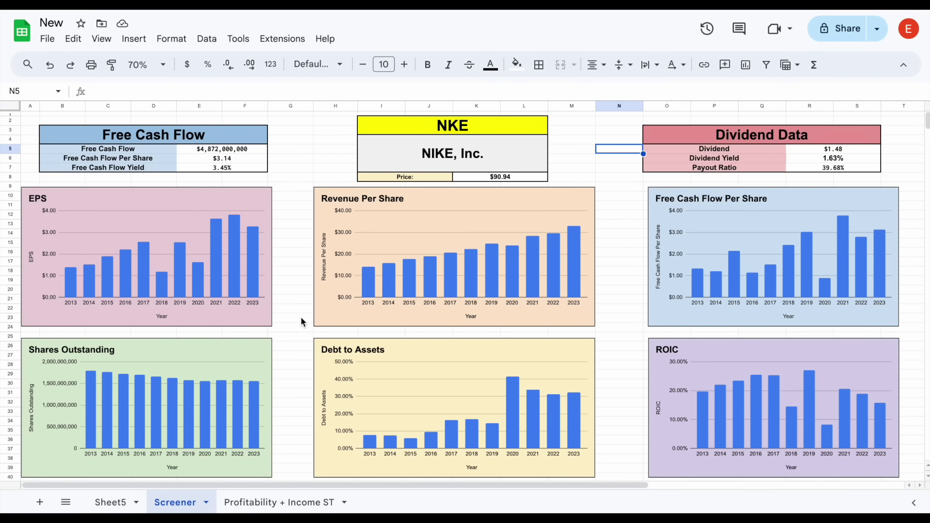
Step: Select empty cell N6 on the NKE Screener sheet
left_click(605, 160)
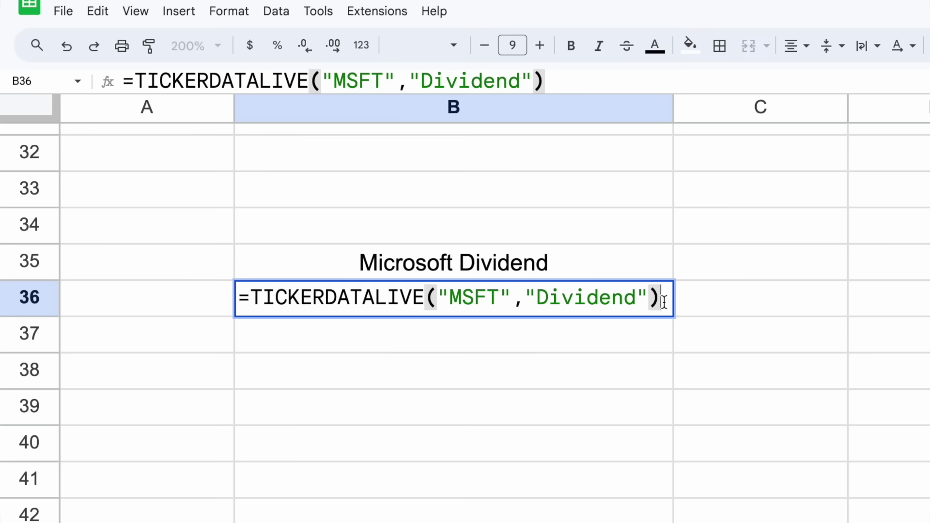
key("Return")
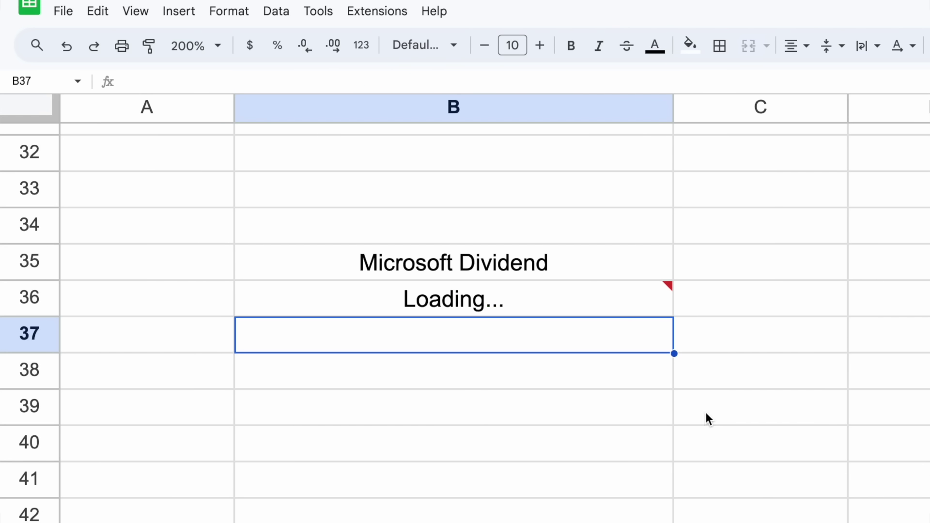